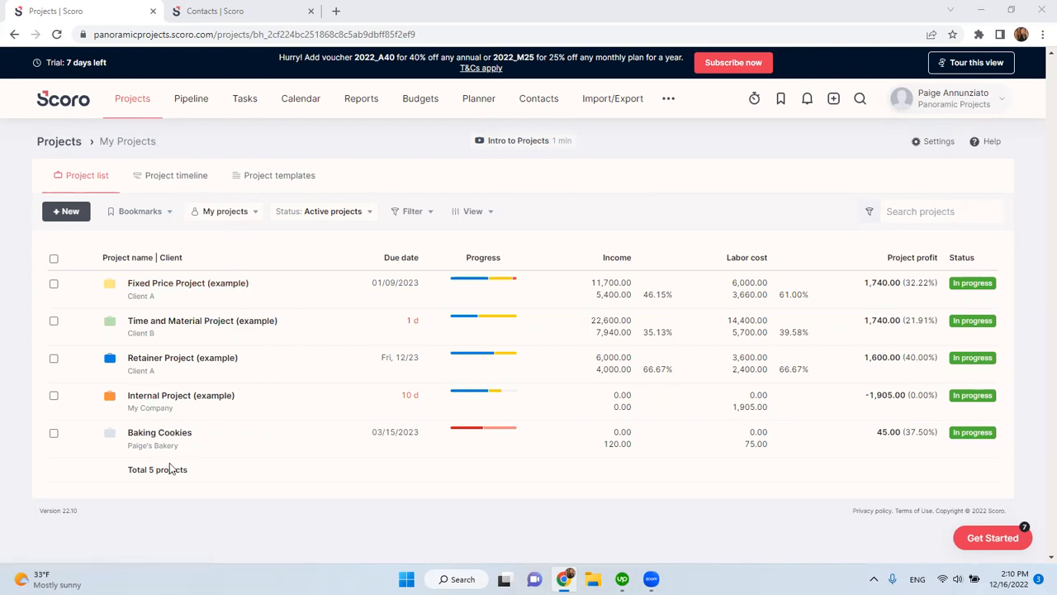
- Create a new project named "Building a House" with project number 10
{"action": "left_click", "coordinate": [70, 213]}
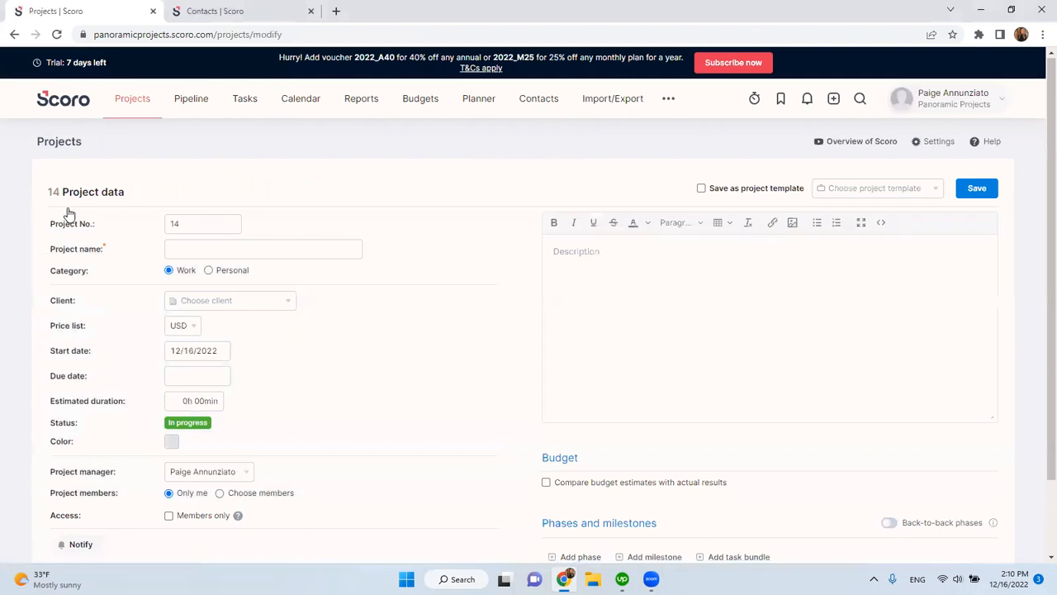
{"action": "left_click", "coordinate": [214, 223]}
{"action": "type", "text": "Building"}
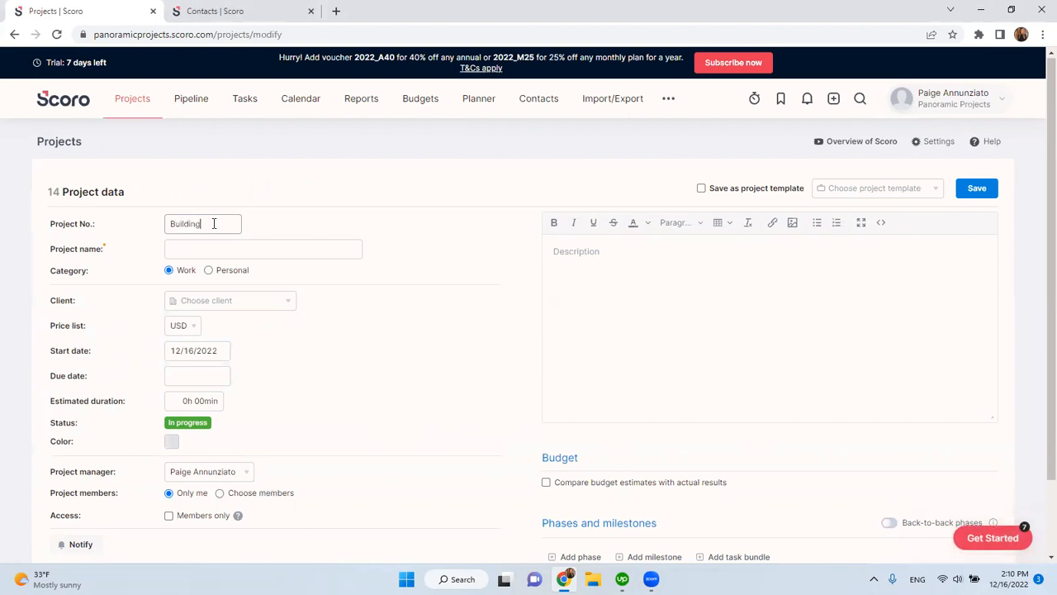
{"action": "type", "text": " a House"}
{"action": "left_click_drag", "start_coordinate": [239, 224], "coordinate": [173, 220]}
{"action": "key", "text": "ctrl+c"}
{"action": "left_click", "coordinate": [189, 248]}
{"action": "key", "text": "ctrl+v"}
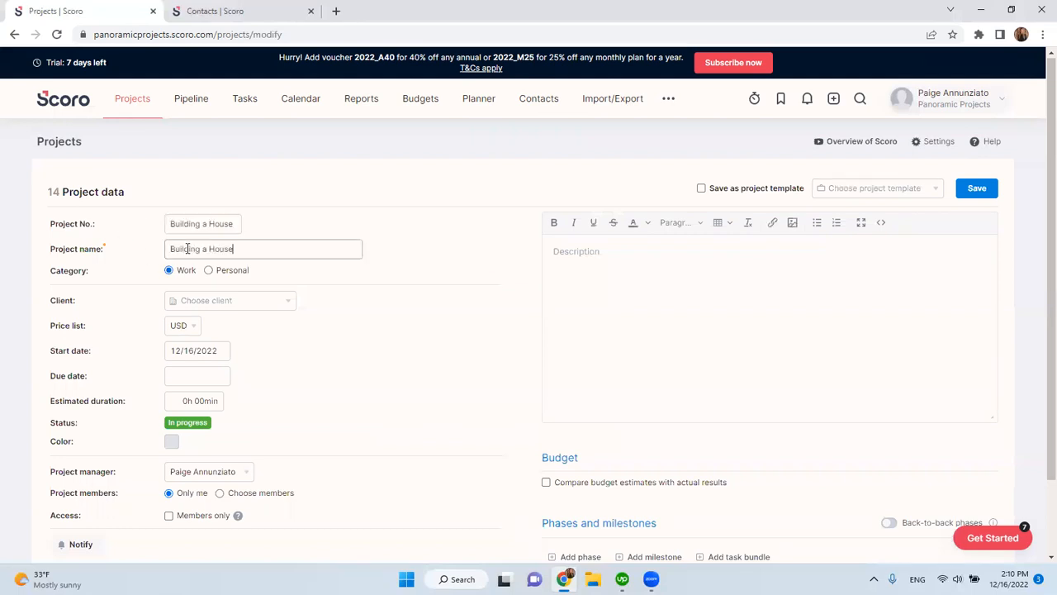
{"action": "left_click_drag", "start_coordinate": [238, 220], "coordinate": [107, 226]}
{"action": "key", "text": "BackSpace"}
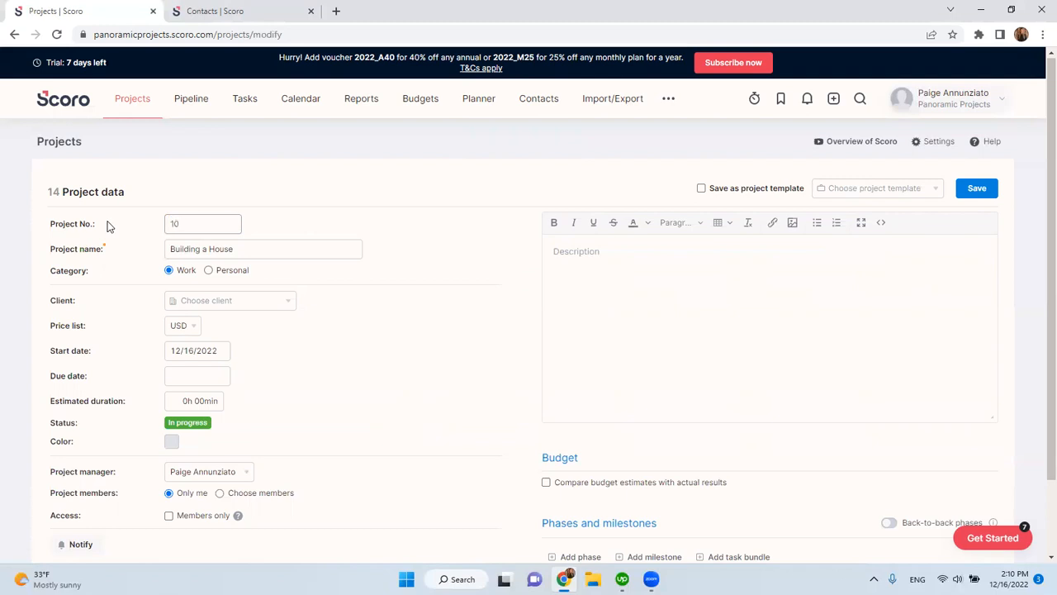
{"action": "left_click", "coordinate": [341, 288]}
- Set the project's category to Personal and choose Paige's Bakery as the client
{"action": "left_click", "coordinate": [209, 271]}
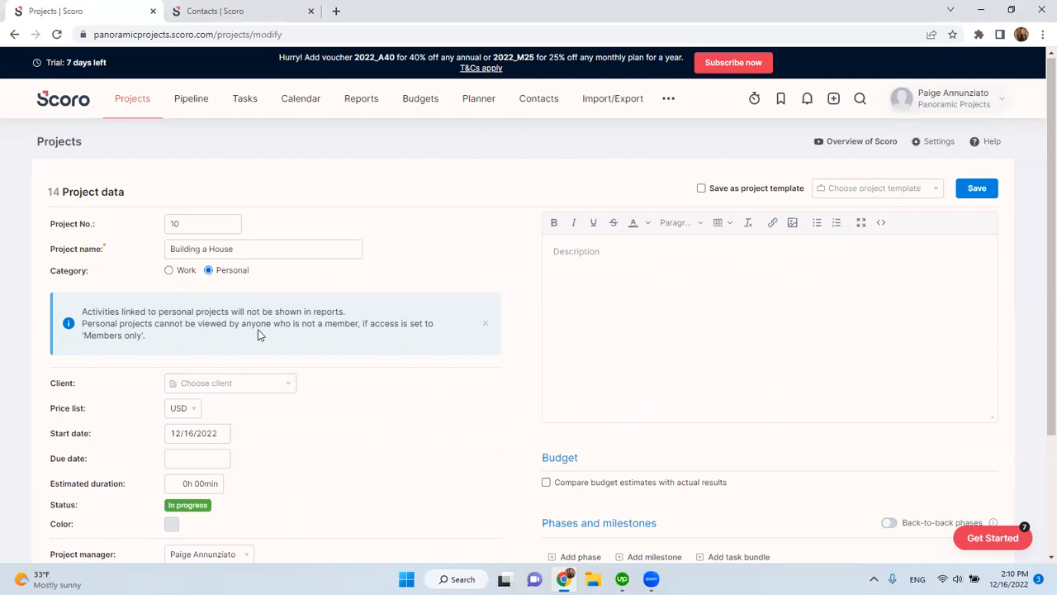
{"action": "scroll", "coordinate": [256, 337], "scroll_direction": "down", "scroll_amount": 1}
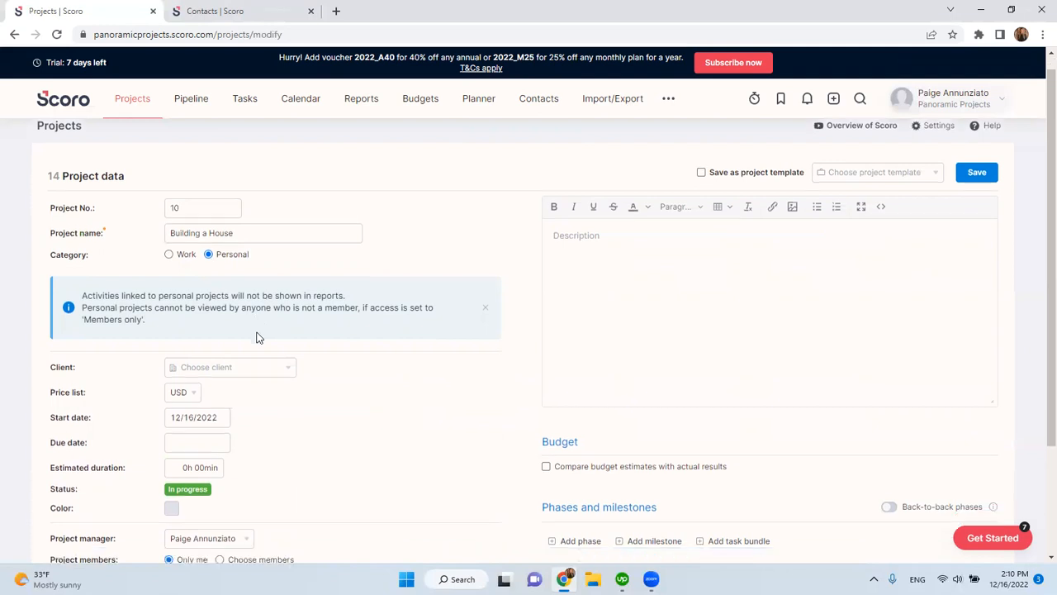
{"action": "scroll", "coordinate": [256, 337], "scroll_direction": "down", "scroll_amount": 1}
{"action": "left_click", "coordinate": [288, 319]}
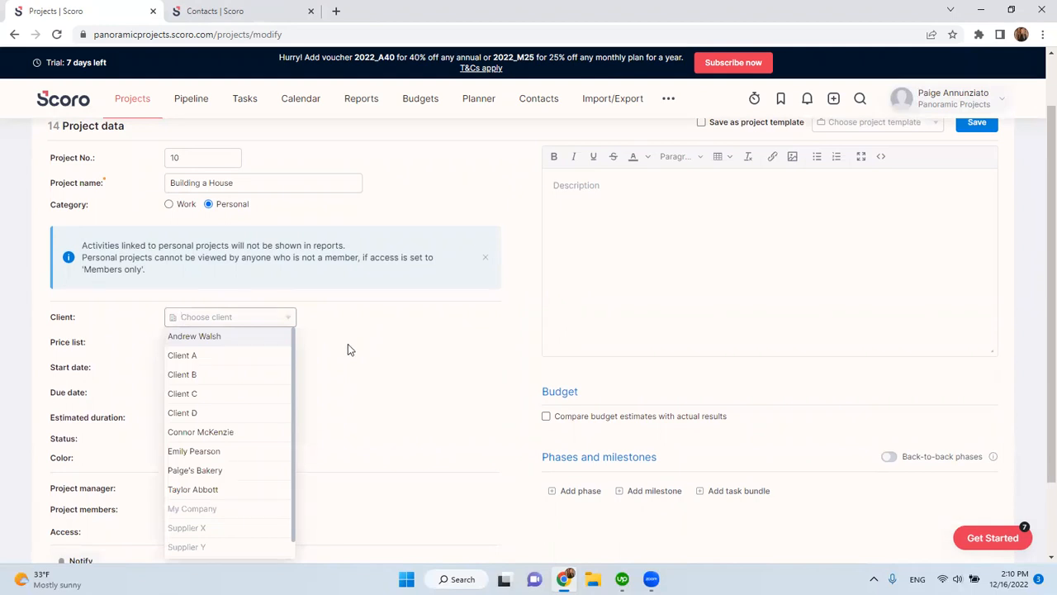
{"action": "left_click", "coordinate": [217, 471]}
{"action": "left_click", "coordinate": [331, 390]}
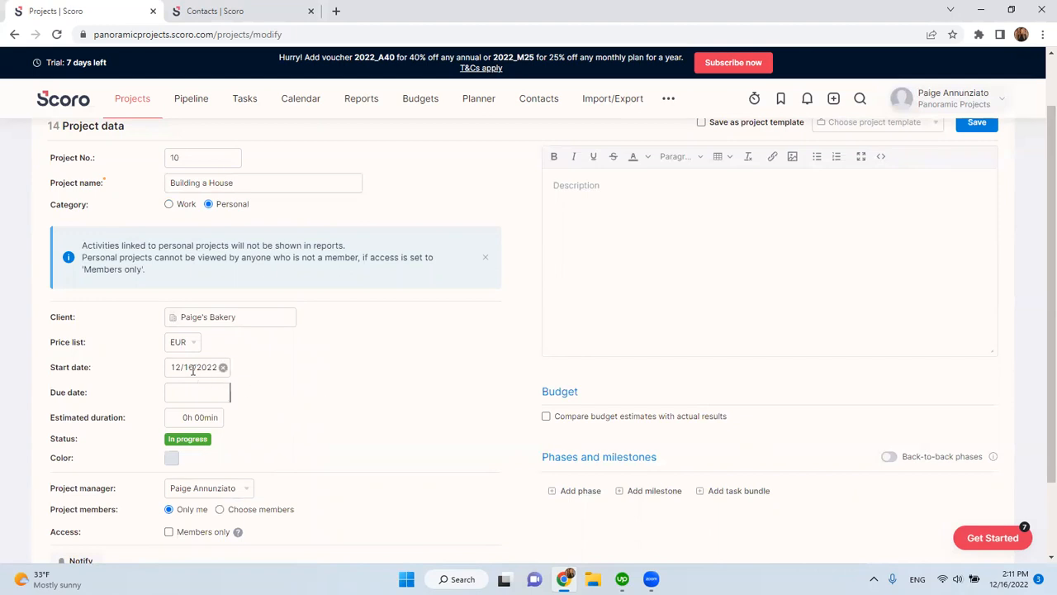
- Set the project's due date to 12/15/2023
{"action": "left_click", "coordinate": [192, 395]}
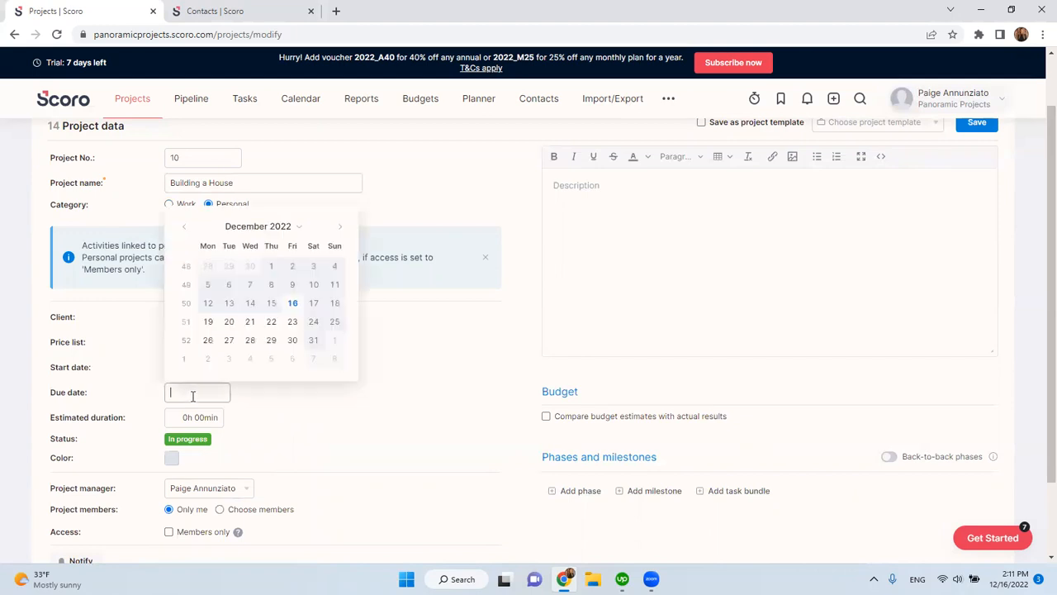
{"action": "left_click", "coordinate": [344, 233]}
{"action": "left_click", "coordinate": [344, 233]}
{"action": "left_click", "coordinate": [343, 233]}
{"action": "left_click", "coordinate": [343, 233]}
{"action": "left_click", "coordinate": [343, 233]}
{"action": "left_click", "coordinate": [344, 233]}
{"action": "left_click", "coordinate": [344, 233]}
{"action": "left_click", "coordinate": [343, 233]}
{"action": "left_click", "coordinate": [344, 233]}
{"action": "left_click", "coordinate": [344, 233]}
{"action": "left_click", "coordinate": [344, 233]}
{"action": "left_click", "coordinate": [344, 233]}
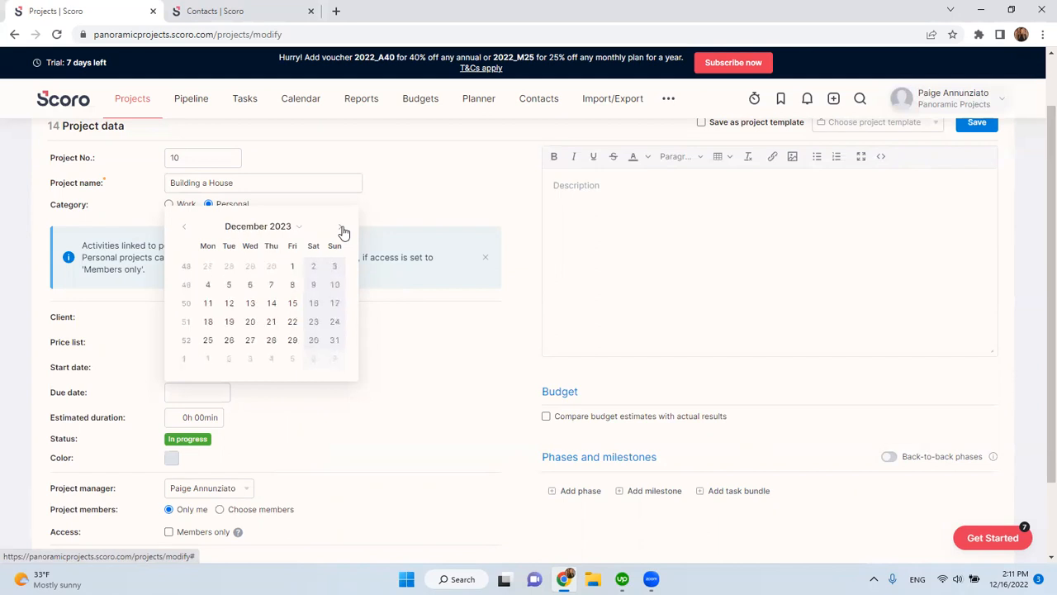
{"action": "left_click", "coordinate": [293, 304]}
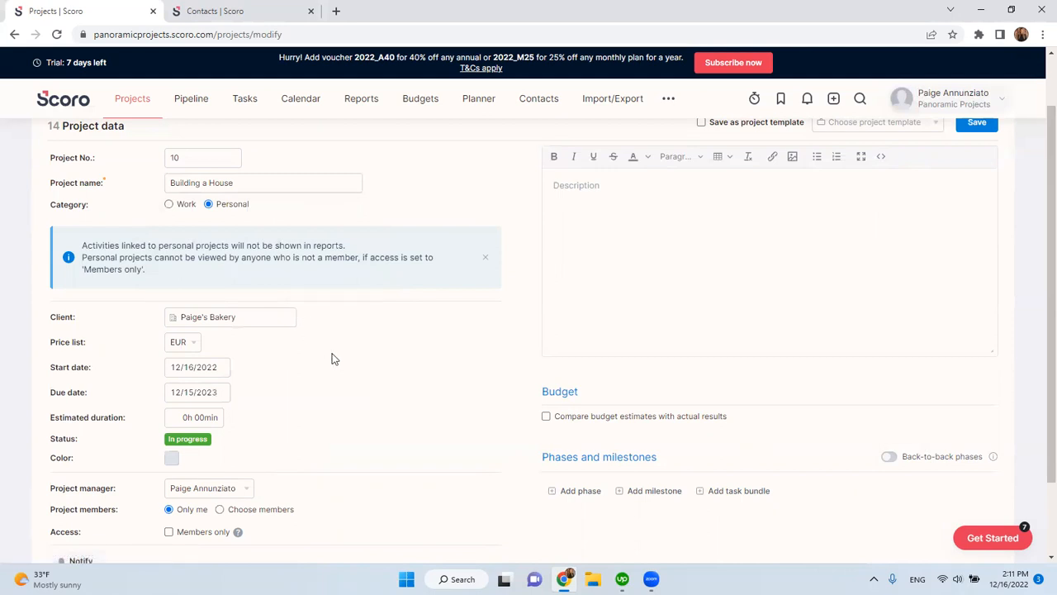
- Check which people are available as project manager, keeping the current selection
{"action": "scroll", "coordinate": [334, 358], "scroll_direction": "down", "scroll_amount": 1}
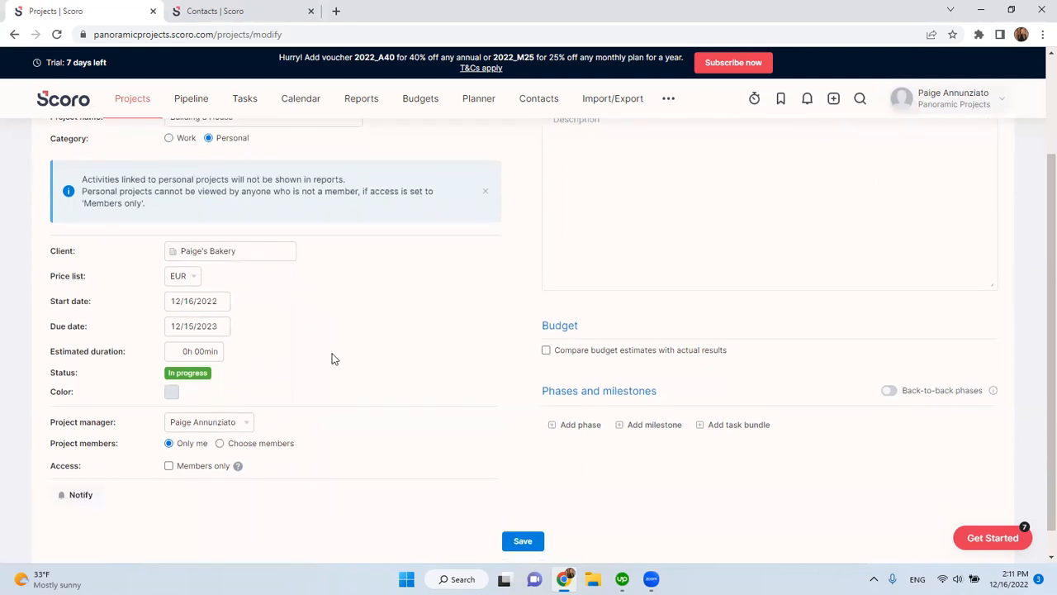
{"action": "left_click", "coordinate": [247, 422]}
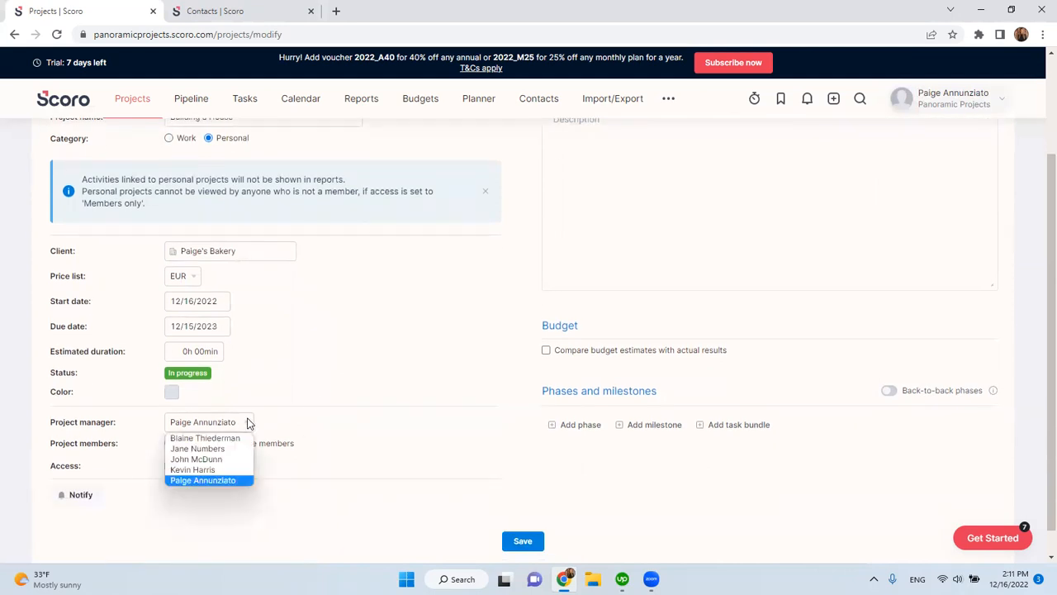
{"action": "left_click", "coordinate": [341, 427]}
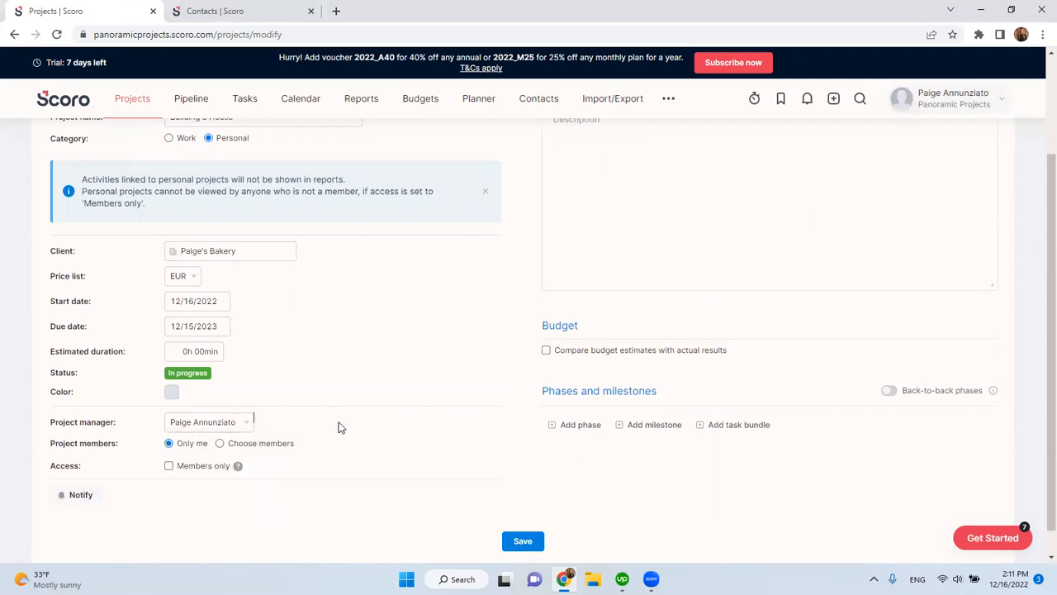
- Add a project phase named "We have to buy land"
{"action": "left_click", "coordinate": [570, 429]}
{"action": "scroll", "coordinate": [545, 407], "scroll_direction": "down", "scroll_amount": 2}
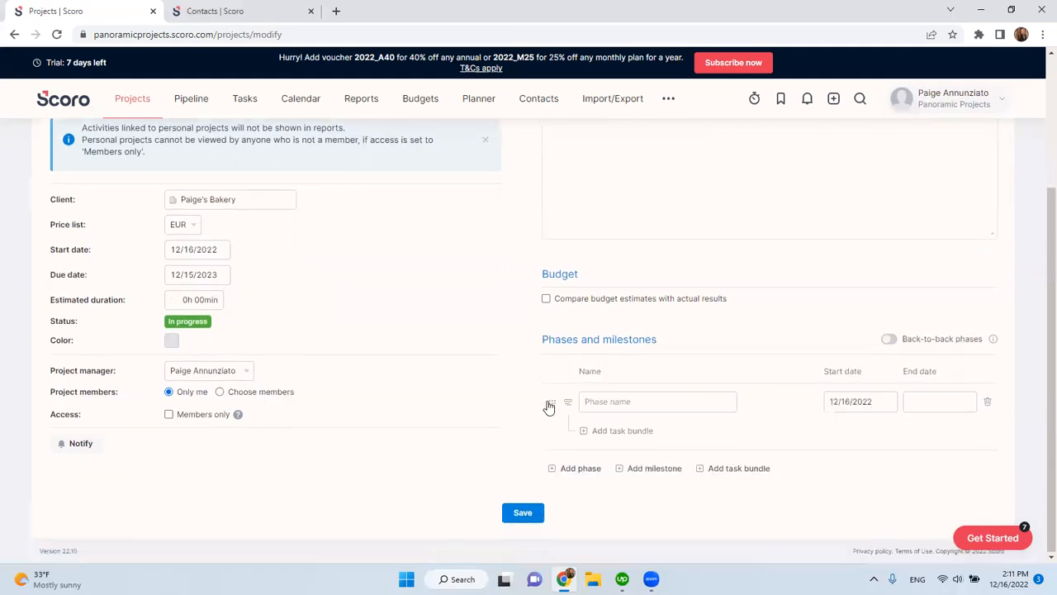
{"action": "left_click", "coordinate": [654, 404]}
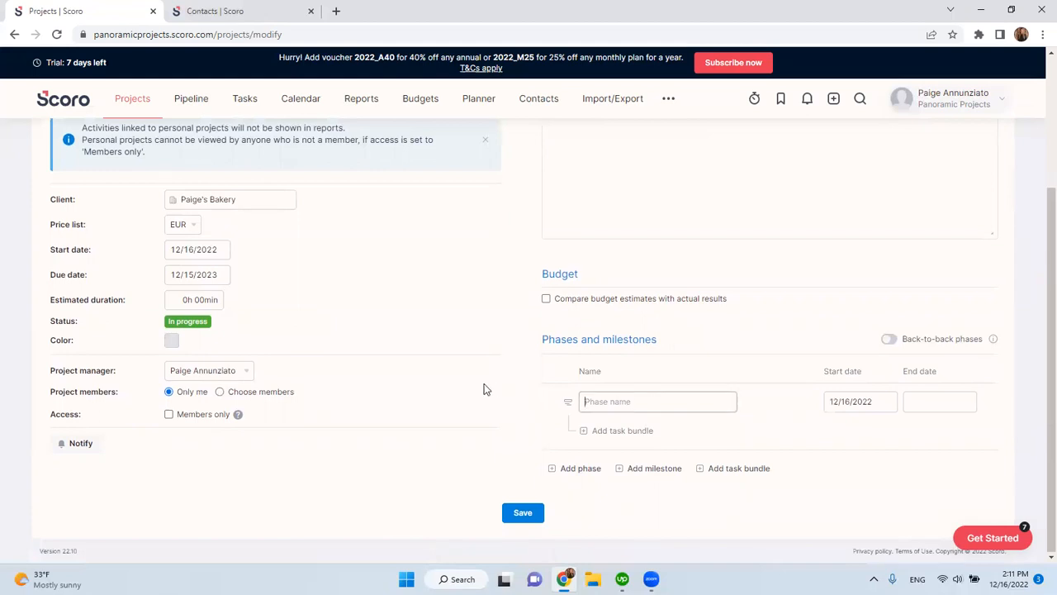
{"action": "scroll", "coordinate": [435, 384], "scroll_direction": "up", "scroll_amount": 3}
{"action": "scroll", "coordinate": [437, 385], "scroll_direction": "down", "scroll_amount": 3}
{"action": "type", "text": "We have to buy land"}
- Set the land-buying phase to start on 12/19/2022 and end on 01/24/2023
{"action": "left_click", "coordinate": [927, 403]}
{"action": "left_click", "coordinate": [827, 330]}
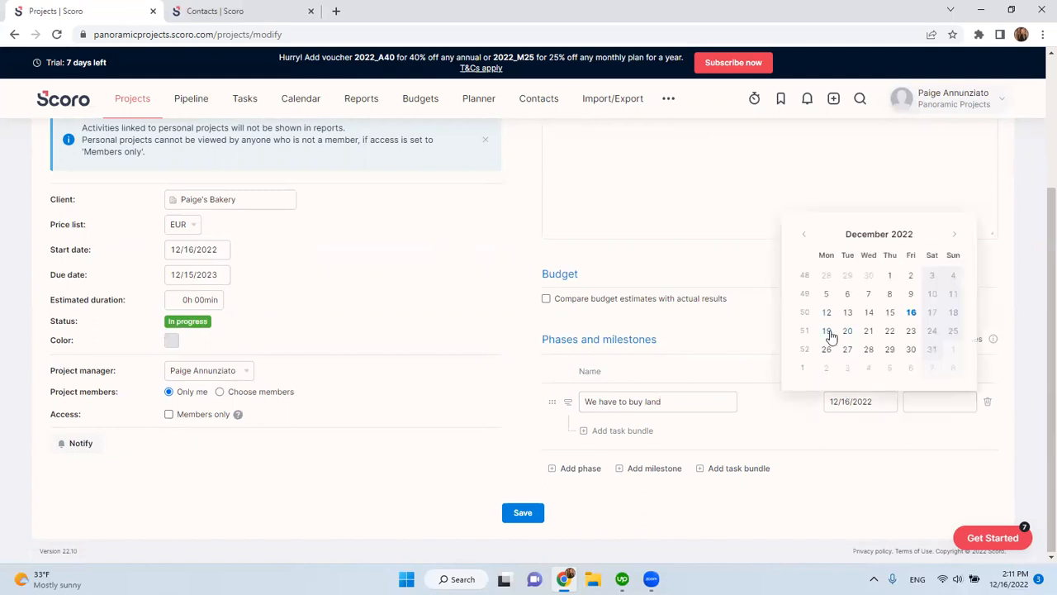
{"action": "left_click", "coordinate": [831, 405]}
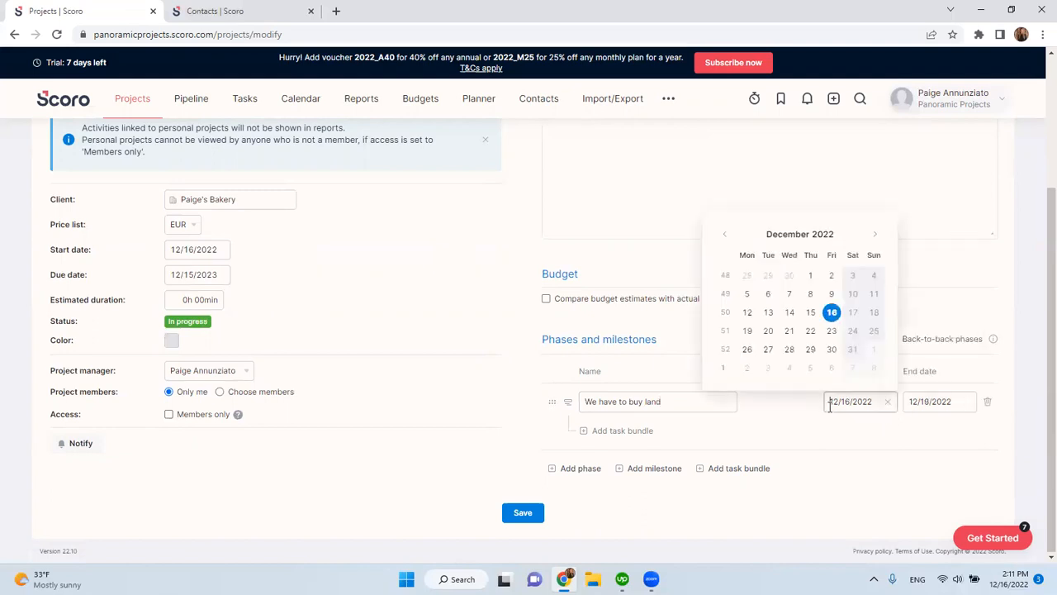
{"action": "left_click", "coordinate": [753, 332]}
{"action": "left_click", "coordinate": [922, 403]}
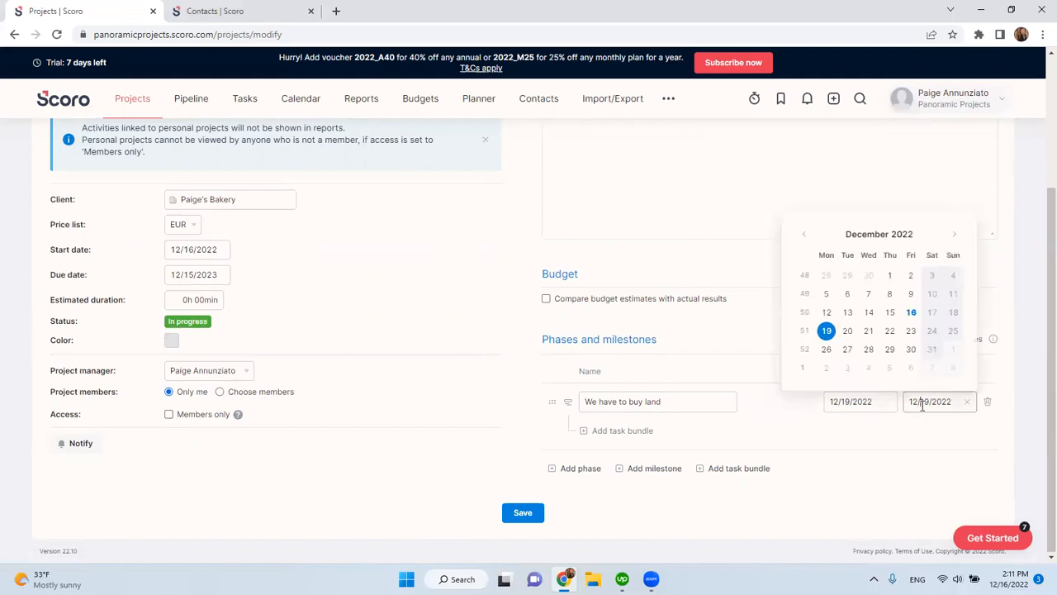
{"action": "left_click", "coordinate": [956, 238]}
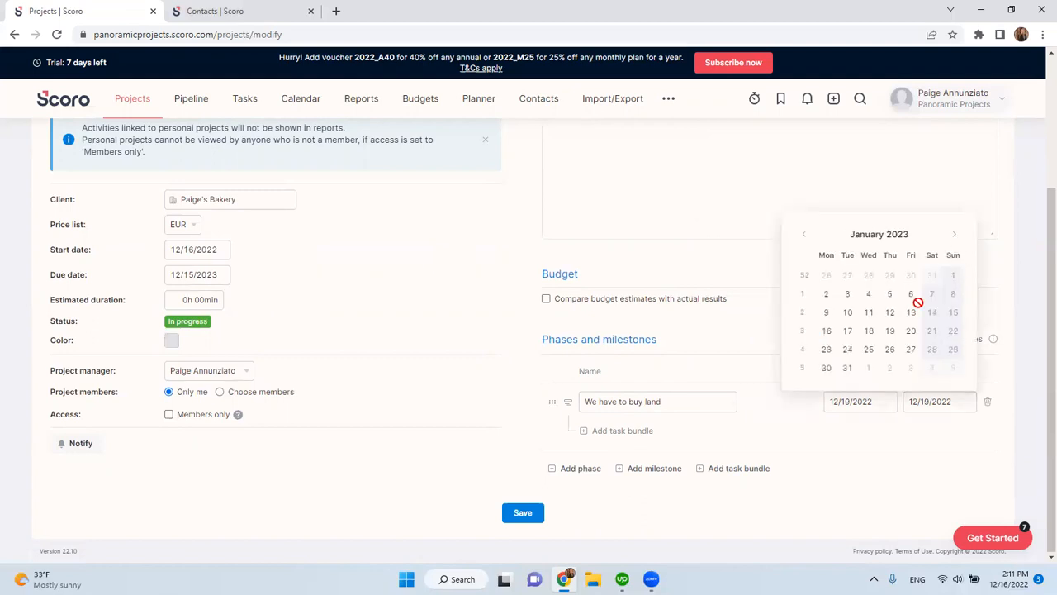
{"action": "left_click", "coordinate": [849, 350]}
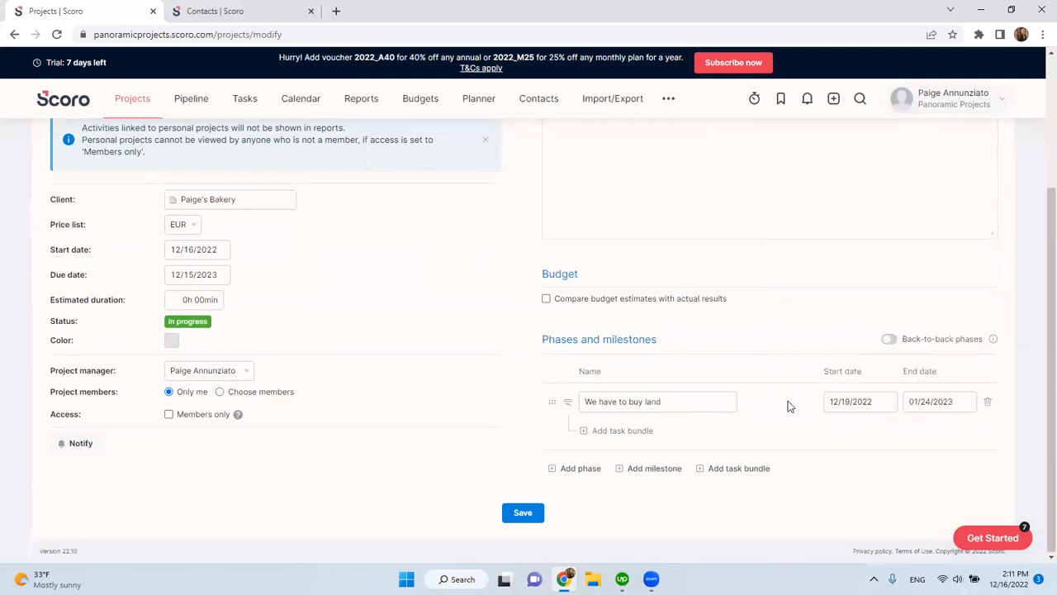
- Add a milestone named "Secure land for the home to be built" dated 01/24/2023
{"action": "left_click", "coordinate": [632, 469]}
{"action": "scroll", "coordinate": [628, 463], "scroll_direction": "down", "scroll_amount": 1}
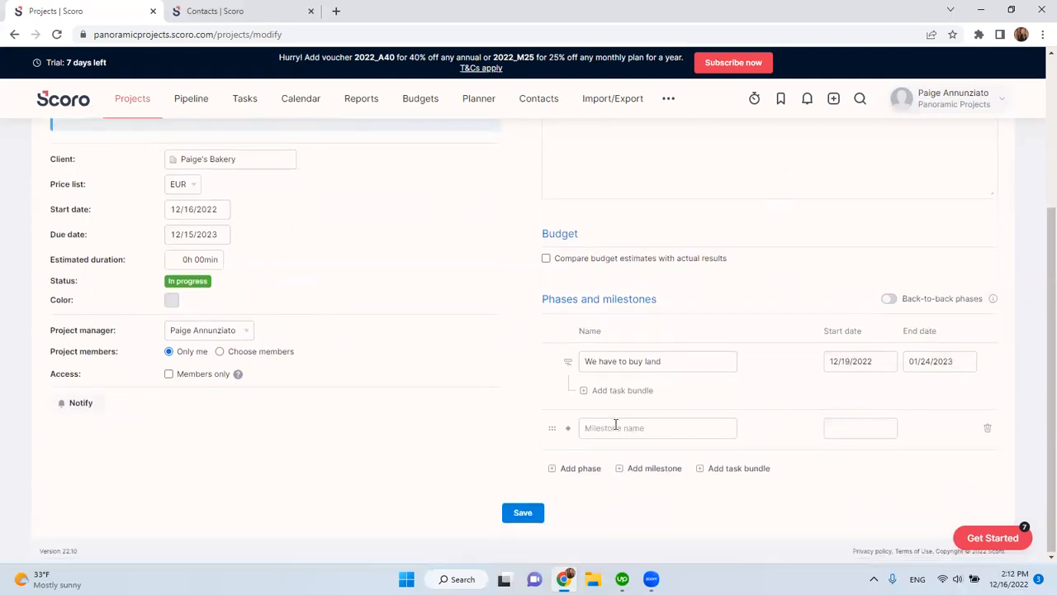
{"action": "left_click", "coordinate": [611, 429]}
{"action": "type", "text": "Se"}
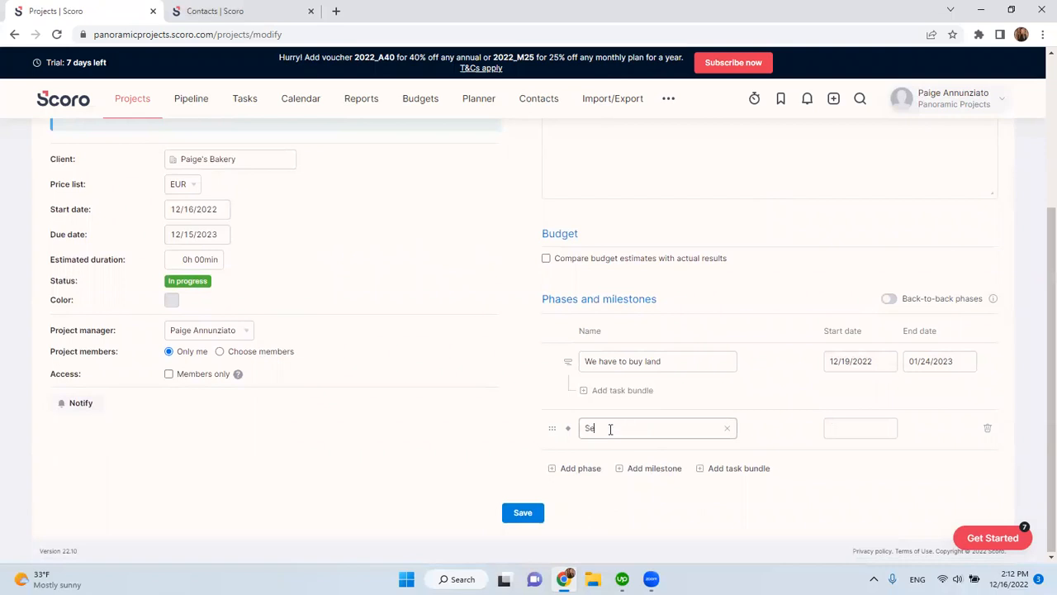
{"action": "type", "text": "cure land for the home to be built"}
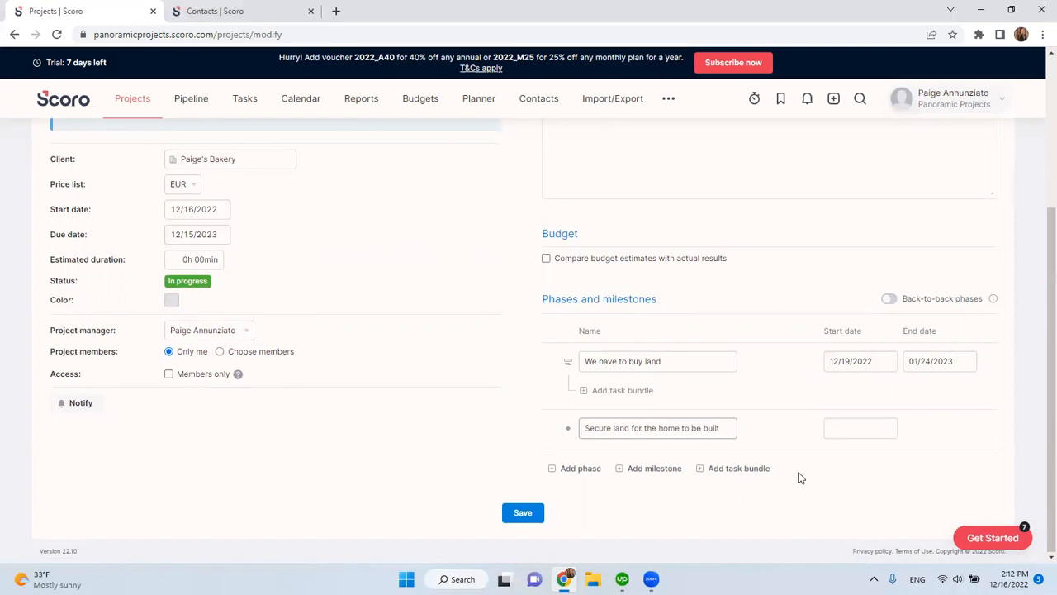
{"action": "left_click", "coordinate": [863, 430]}
{"action": "left_click", "coordinate": [876, 260]}
{"action": "left_click", "coordinate": [767, 382]}
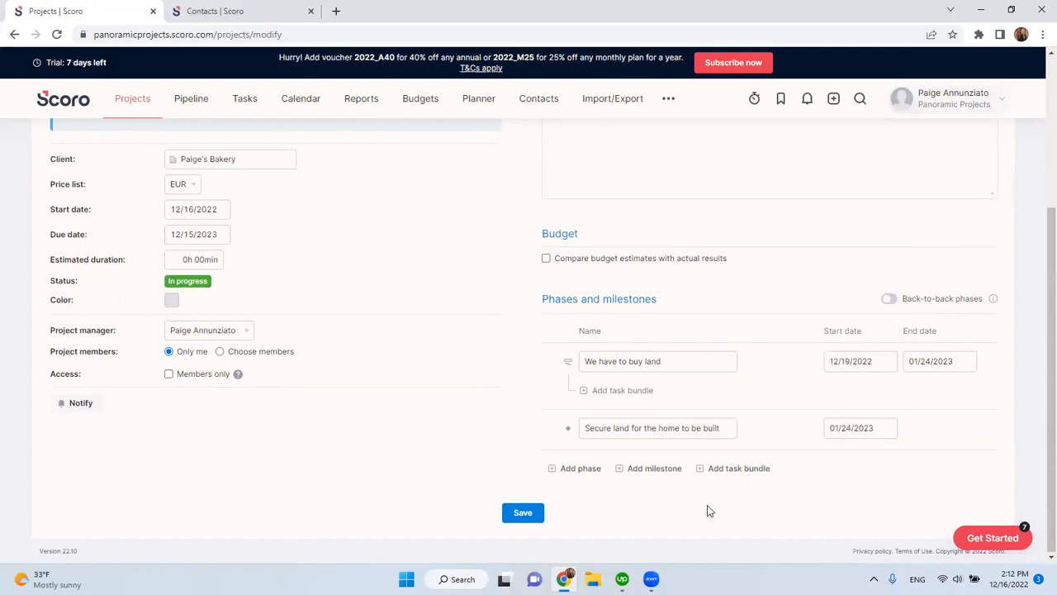
- Add a second phase named "Obtaining materials to build the house"
{"action": "left_click", "coordinate": [566, 469]}
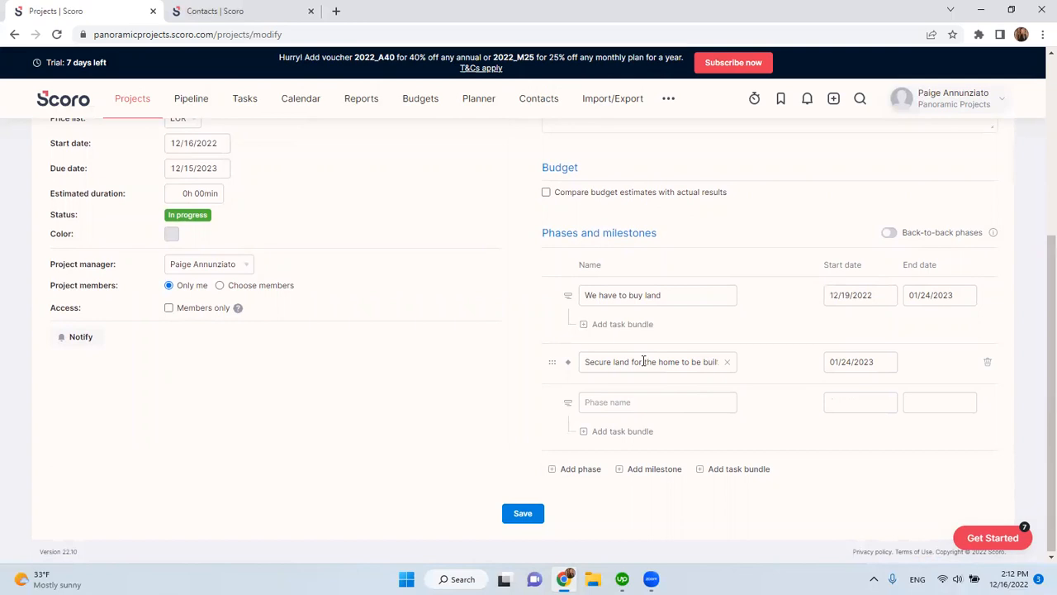
{"action": "left_click", "coordinate": [650, 402]}
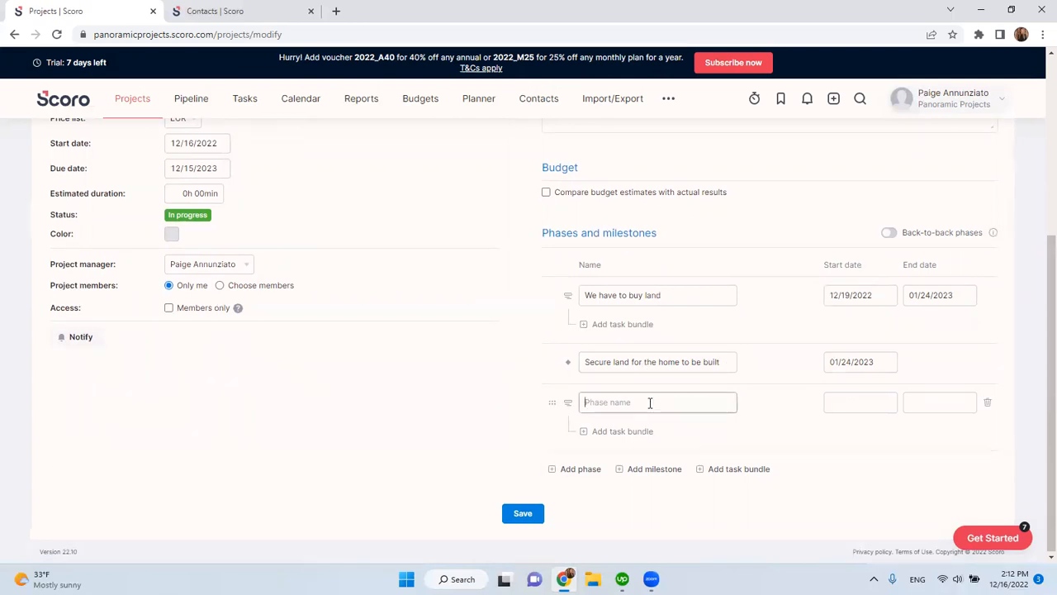
{"action": "type", "text": "Obt"}
{"action": "type", "text": "aining materials to build the house"}
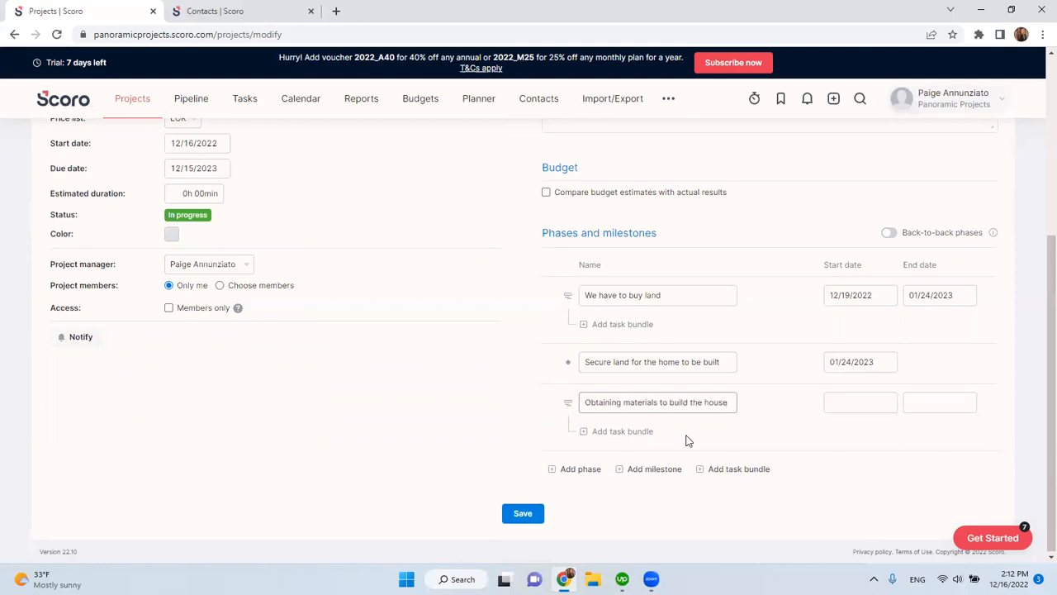
- Set the materials phase to start on 01/30/2023 and end on 04/24/2023
{"action": "left_click", "coordinate": [853, 403]}
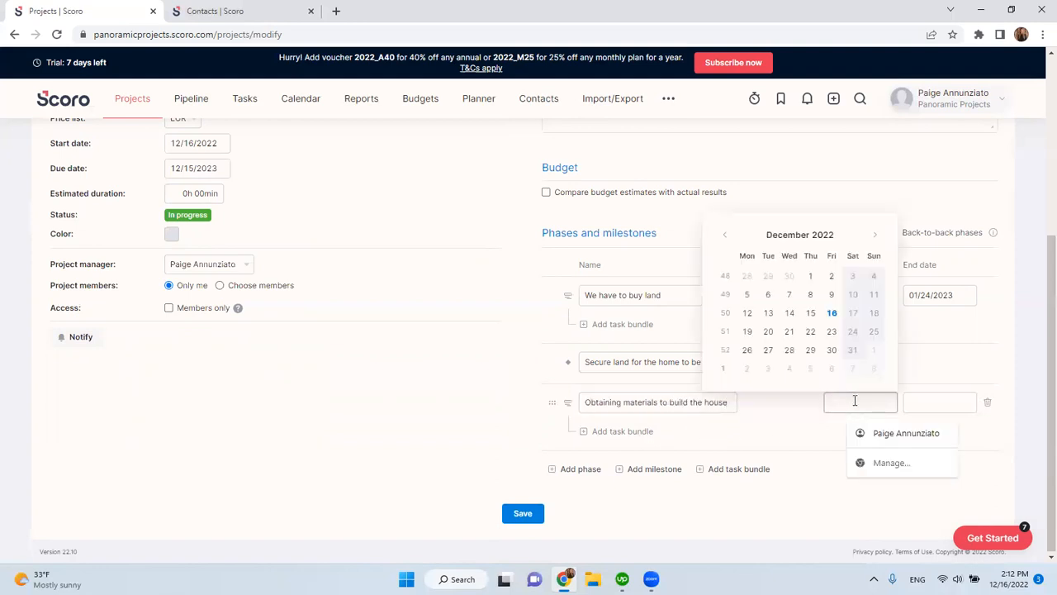
{"action": "left_click", "coordinate": [876, 234]}
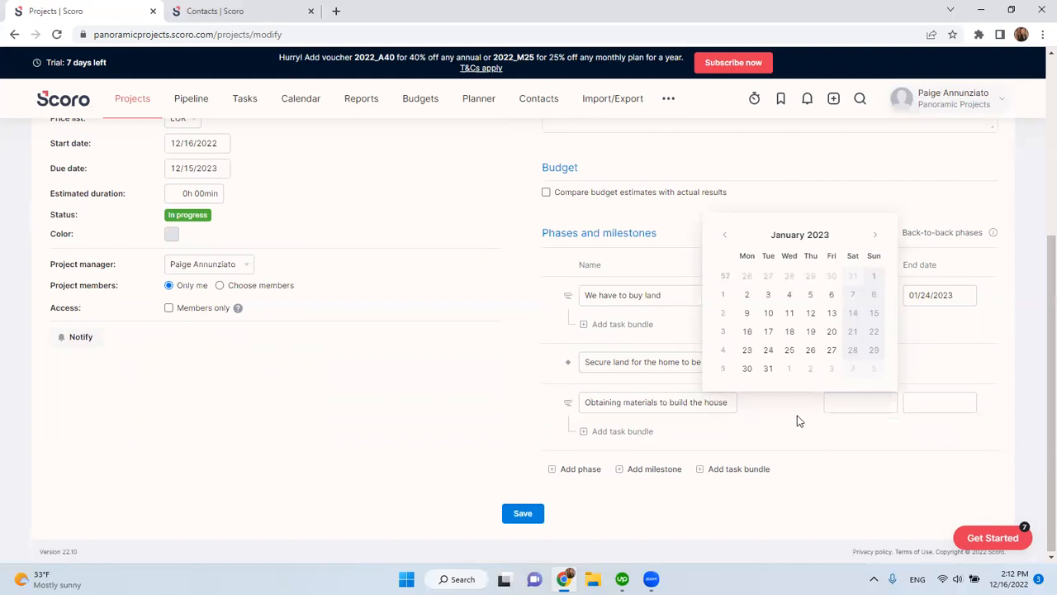
{"action": "left_click", "coordinate": [754, 372]}
{"action": "left_click", "coordinate": [930, 400]}
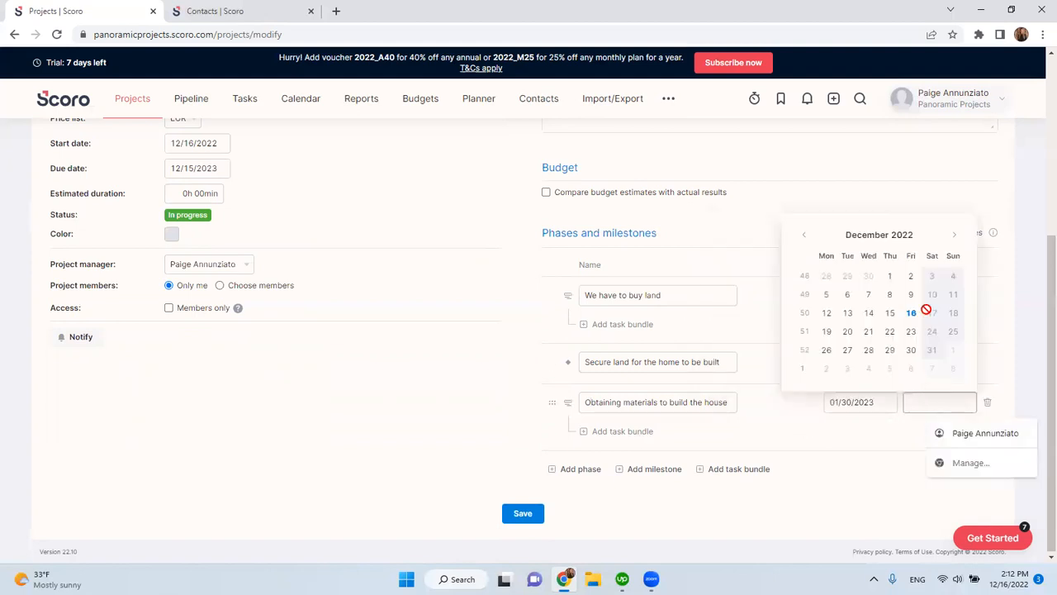
{"action": "left_click", "coordinate": [956, 236]}
{"action": "left_click", "coordinate": [956, 237]}
{"action": "left_click", "coordinate": [956, 237]}
{"action": "left_click", "coordinate": [957, 237]}
{"action": "left_click", "coordinate": [827, 351]}
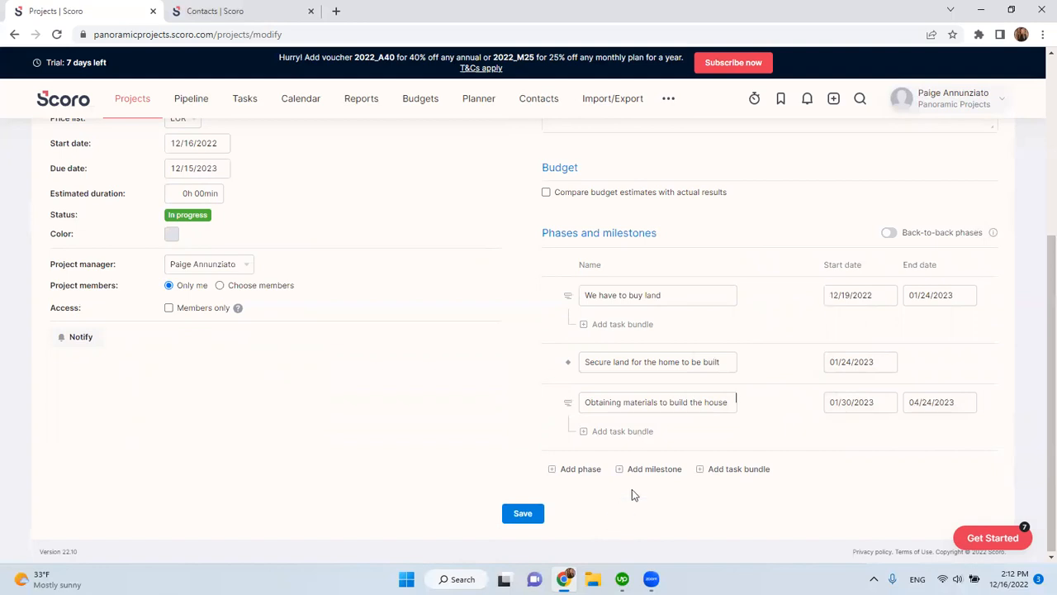
- Add a second milestone named "Obtain all materials needed to build the house"
{"action": "left_click", "coordinate": [650, 470]}
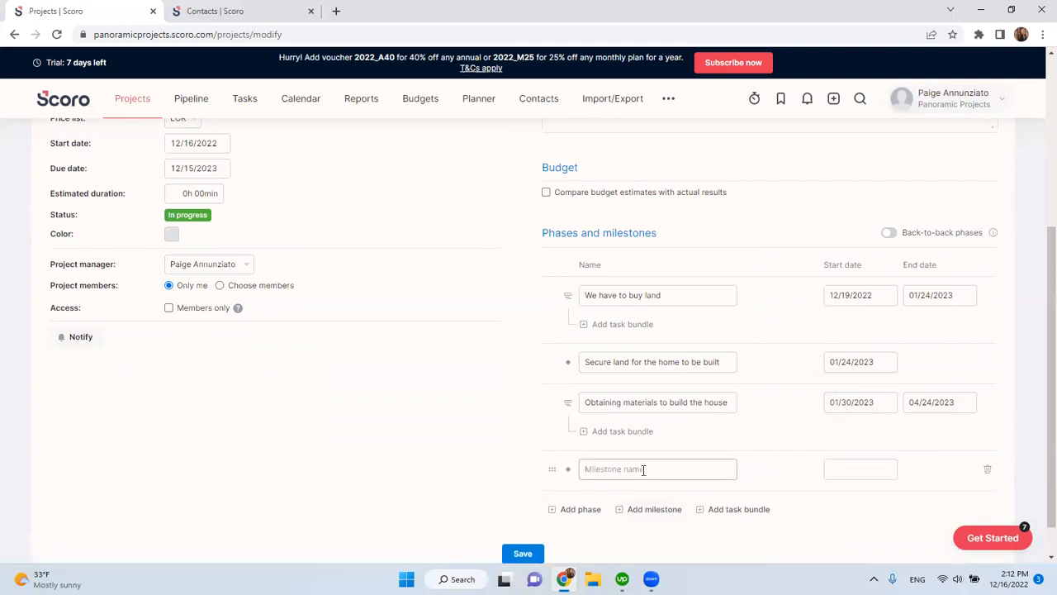
{"action": "type", "text": "Obtain"}
{"action": "type", "text": " all material"}
{"action": "type", "text": "s needed to b"}
{"action": "type", "text": "uild the house"}
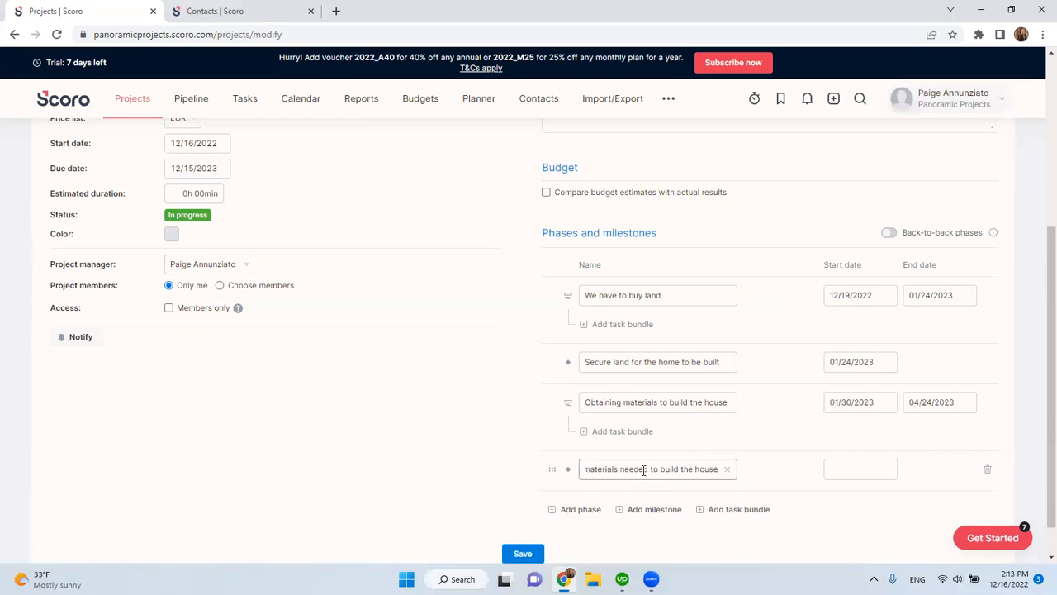
- Set the date of the "Obtain all materials needed to build the house" milestone to 04/28/2023
{"action": "left_click", "coordinate": [850, 468]}
{"action": "left_click", "coordinate": [877, 301]}
{"action": "left_click", "coordinate": [876, 302]}
{"action": "left_click", "coordinate": [877, 302]}
{"action": "left_click", "coordinate": [877, 303]}
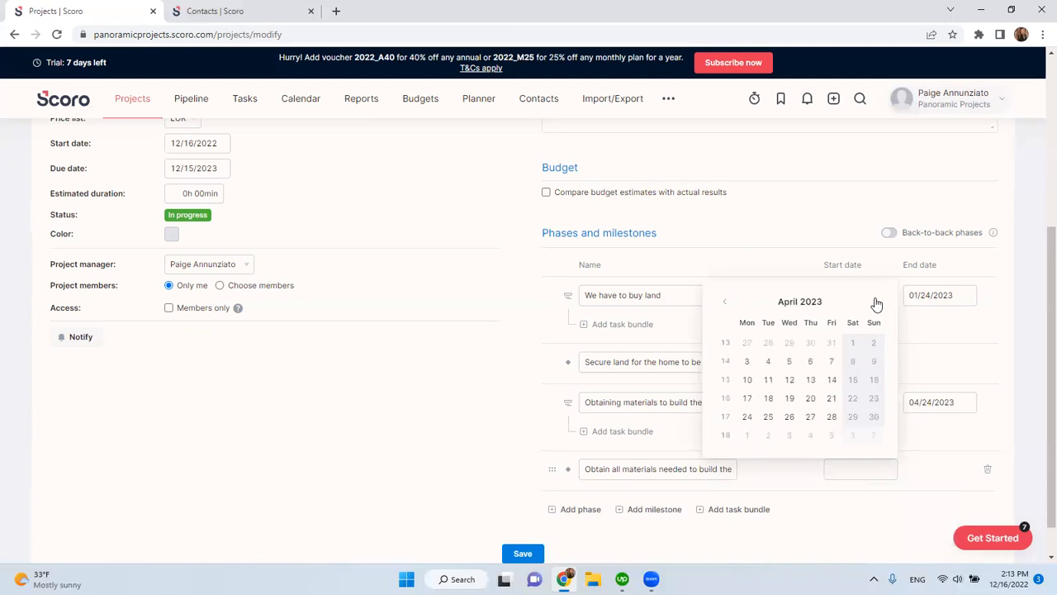
{"action": "left_click", "coordinate": [831, 423]}
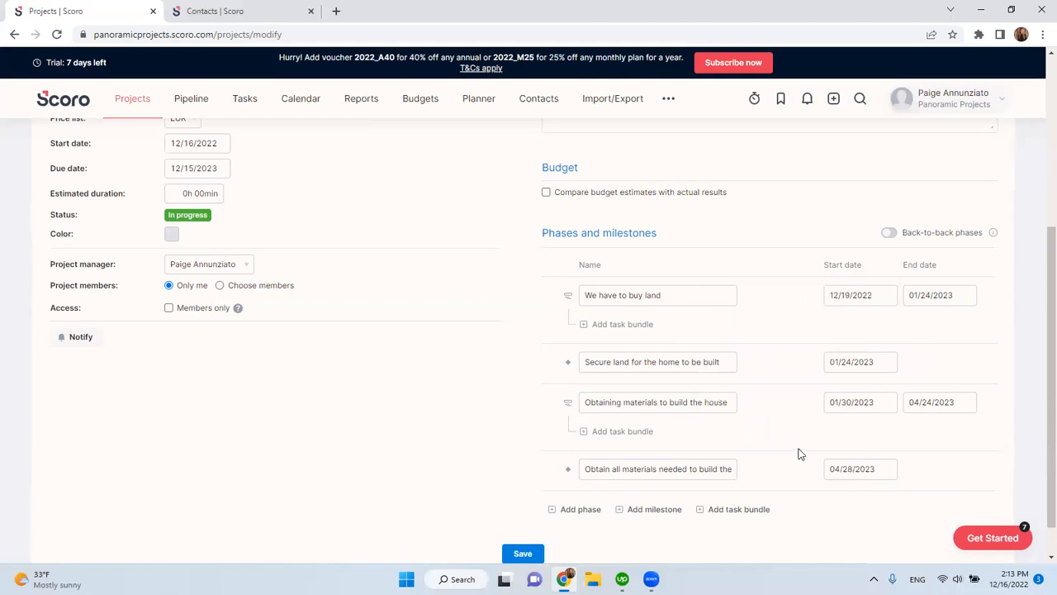
- Mark the project as a project template named "Building a home" and set its category to Work
{"action": "scroll", "coordinate": [798, 453], "scroll_direction": "down", "scroll_amount": 1}
{"action": "scroll", "coordinate": [802, 453], "scroll_direction": "up", "scroll_amount": 2}
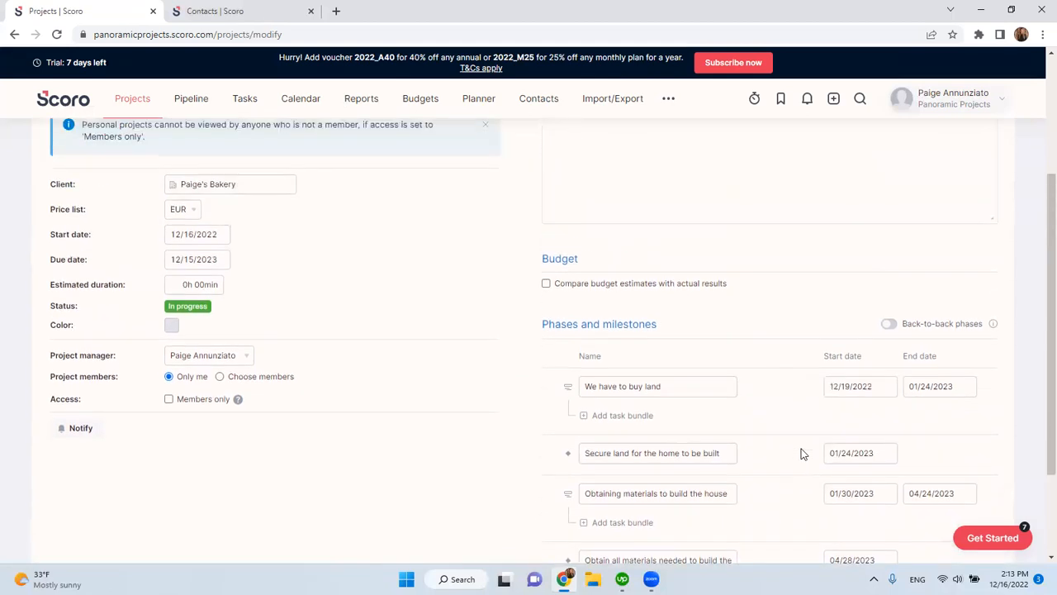
{"action": "scroll", "coordinate": [801, 453], "scroll_direction": "up", "scroll_amount": 3}
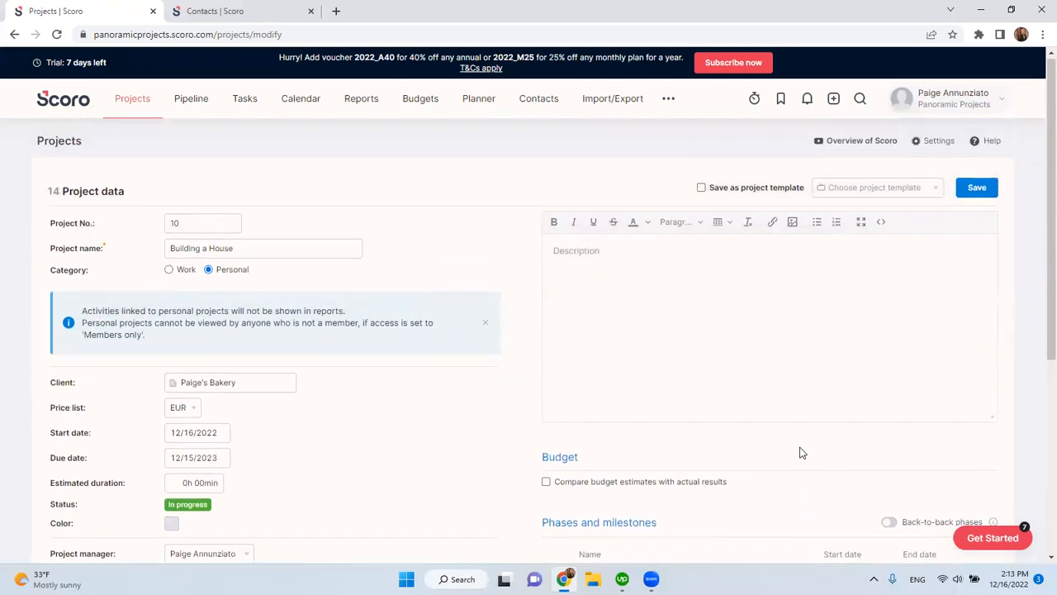
{"action": "left_click", "coordinate": [702, 188]}
{"action": "left_click", "coordinate": [862, 181]}
{"action": "type", "text": "Building "}
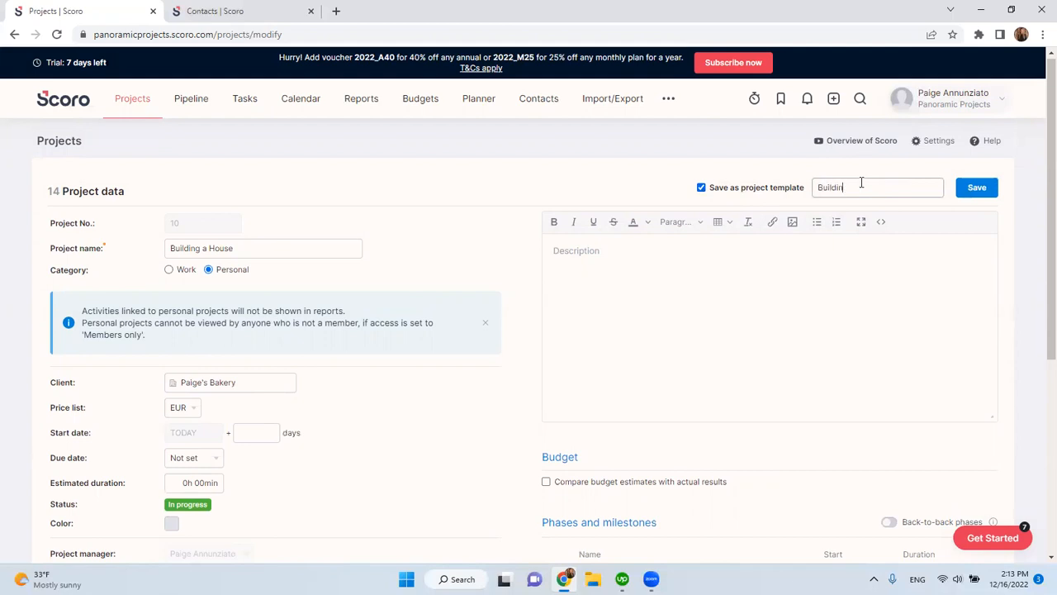
{"action": "type", "text": "a home"}
{"action": "left_click", "coordinate": [169, 270]}
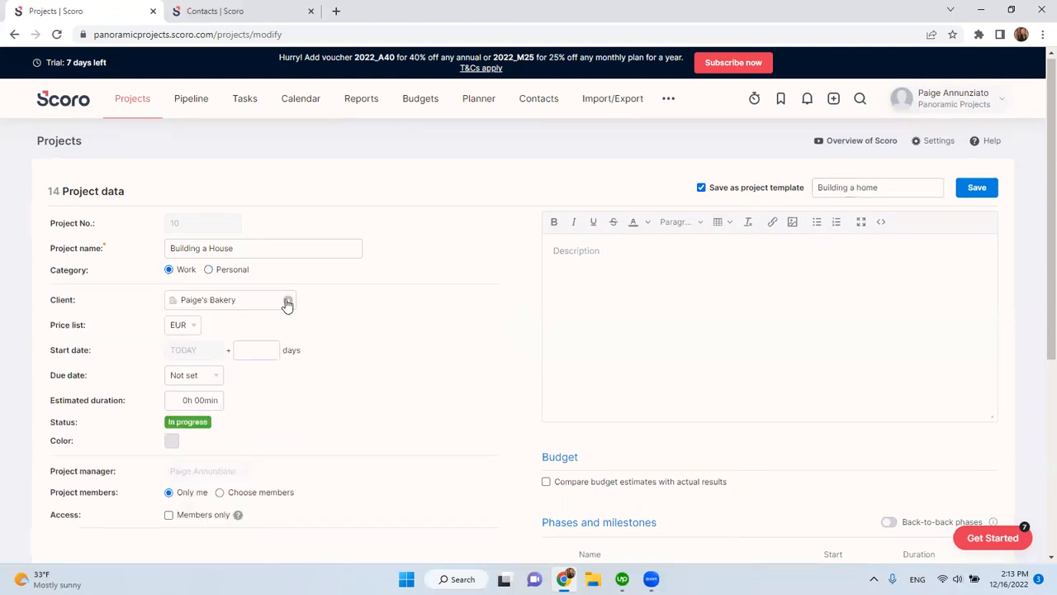
- Enter the project description "Building a house successfully within the given timeline, budget, and scope"
{"action": "left_click", "coordinate": [620, 265]}
{"action": "type", "text": "Building a house successful"}
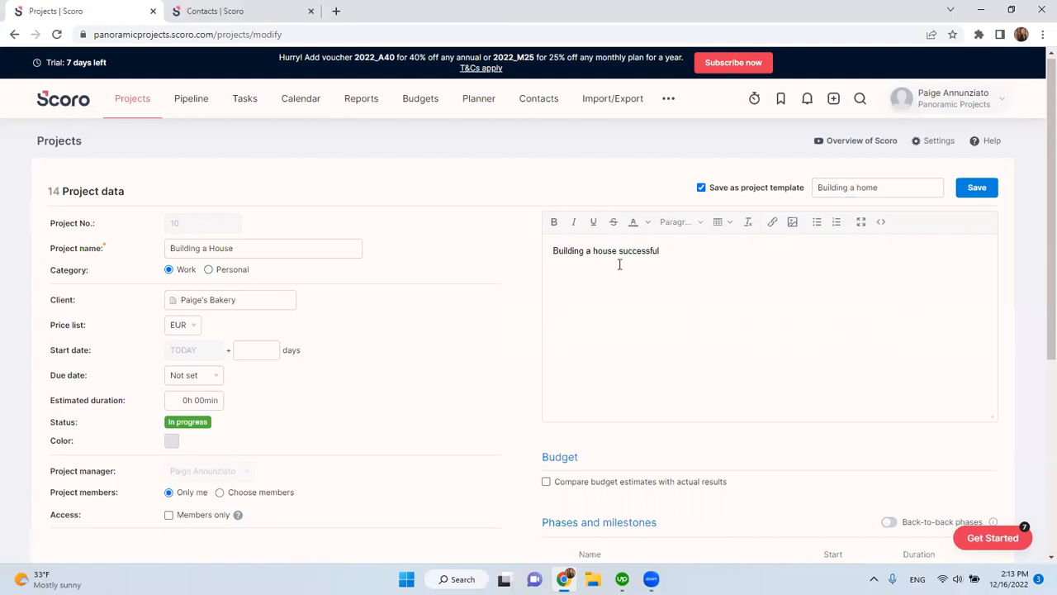
{"action": "type", "text": "ly within the given timeline, budget, and sche"}
{"action": "key", "text": "BackSpace"}
{"action": "key", "text": "BackSpace"}
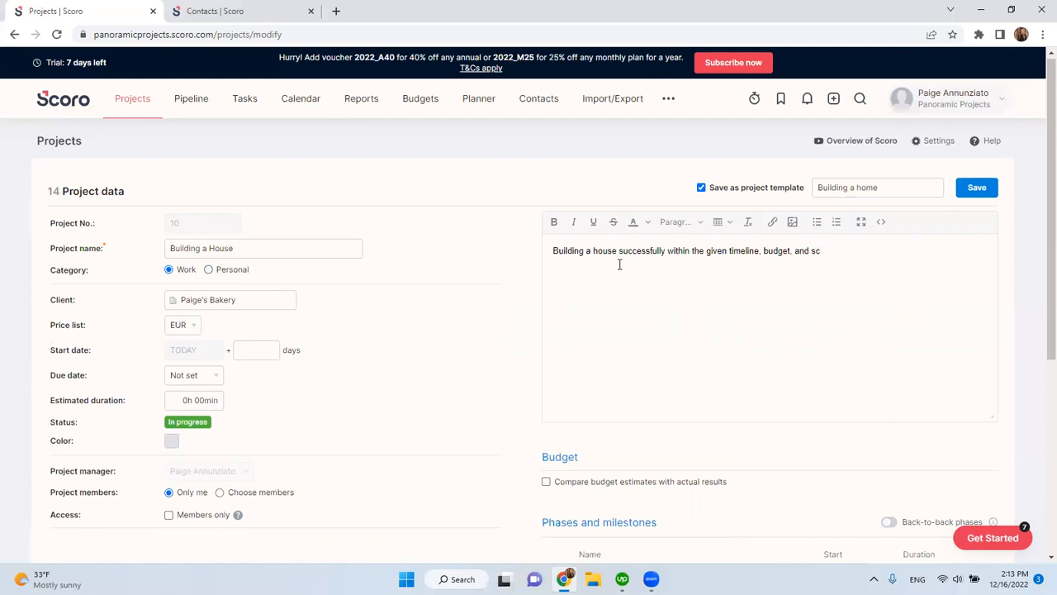
{"action": "type", "text": "ope"}
- Enable comparison of budget estimates with actual results, using the Simple budget as the basis
{"action": "scroll", "coordinate": [627, 273], "scroll_direction": "down", "scroll_amount": 3}
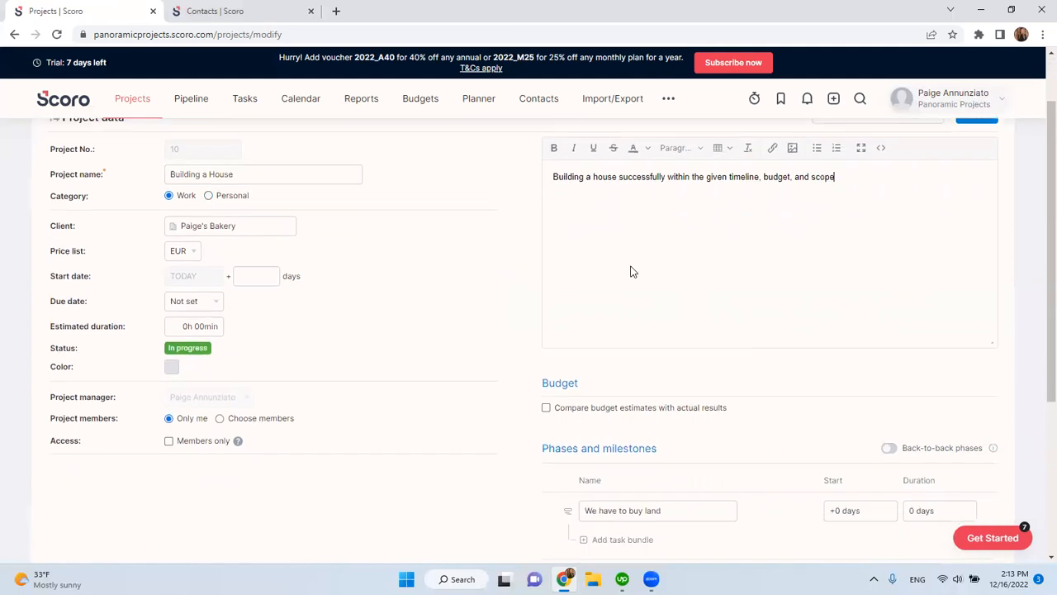
{"action": "left_click", "coordinate": [546, 284]}
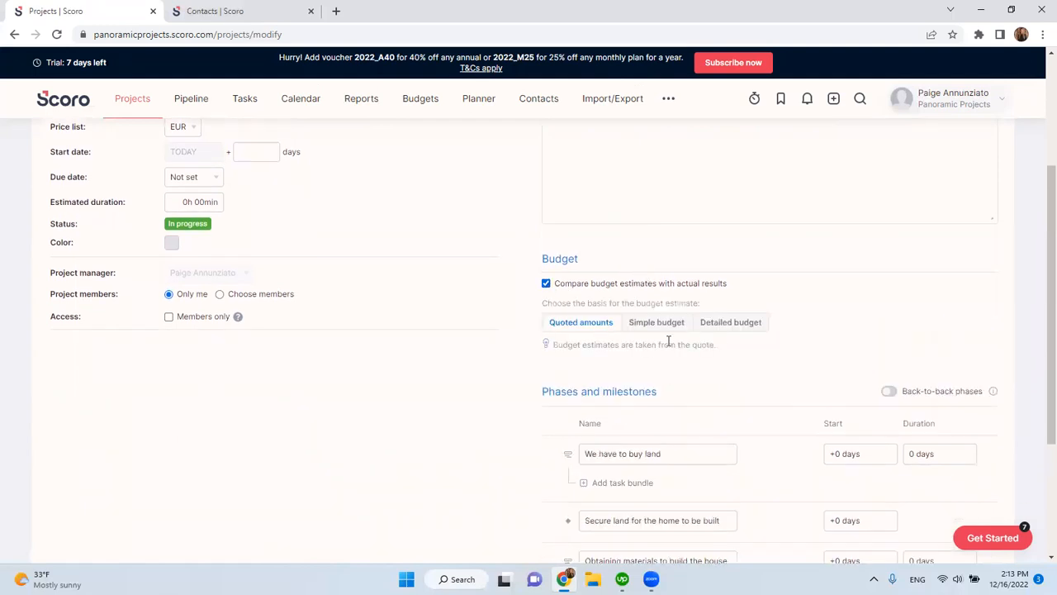
{"action": "left_click", "coordinate": [661, 327]}
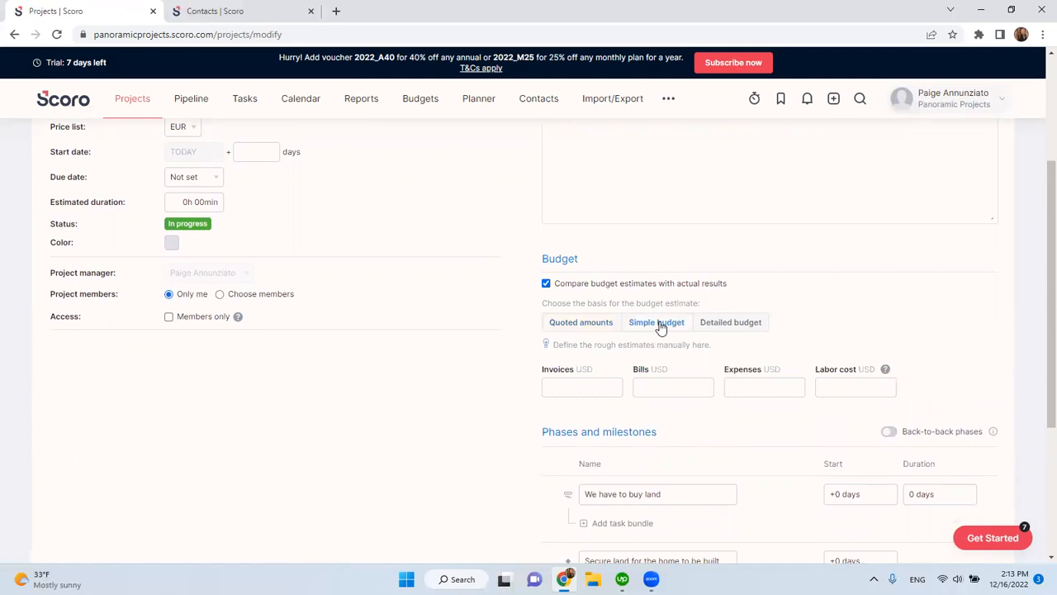
{"action": "scroll", "coordinate": [654, 322], "scroll_direction": "down", "scroll_amount": 1}
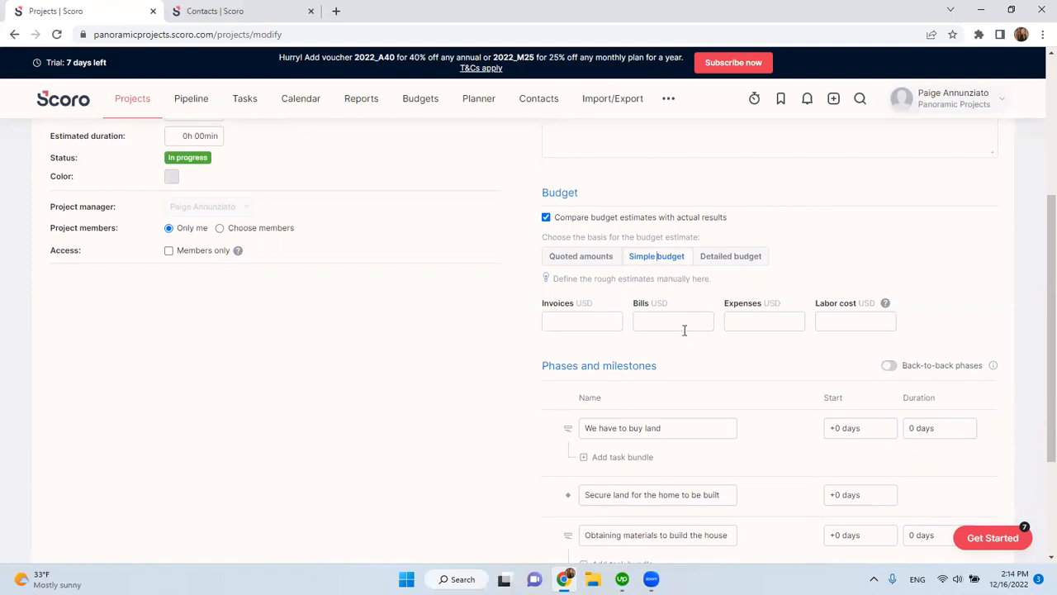
- Enter budget estimates of 75 for labor cost, 100 for expenses, 50 for invoices and 100 for bills
{"action": "left_click", "coordinate": [848, 322]}
{"action": "type", "text": "750000"}
{"action": "left_click", "coordinate": [759, 317]}
{"action": "type", "text": "100,000"}
{"action": "left_click", "coordinate": [607, 326]}
{"action": "left_click", "coordinate": [680, 315]}
- Review the phases and milestones, and save the "Building a home" project template
{"action": "scroll", "coordinate": [751, 368], "scroll_direction": "down", "scroll_amount": 2}
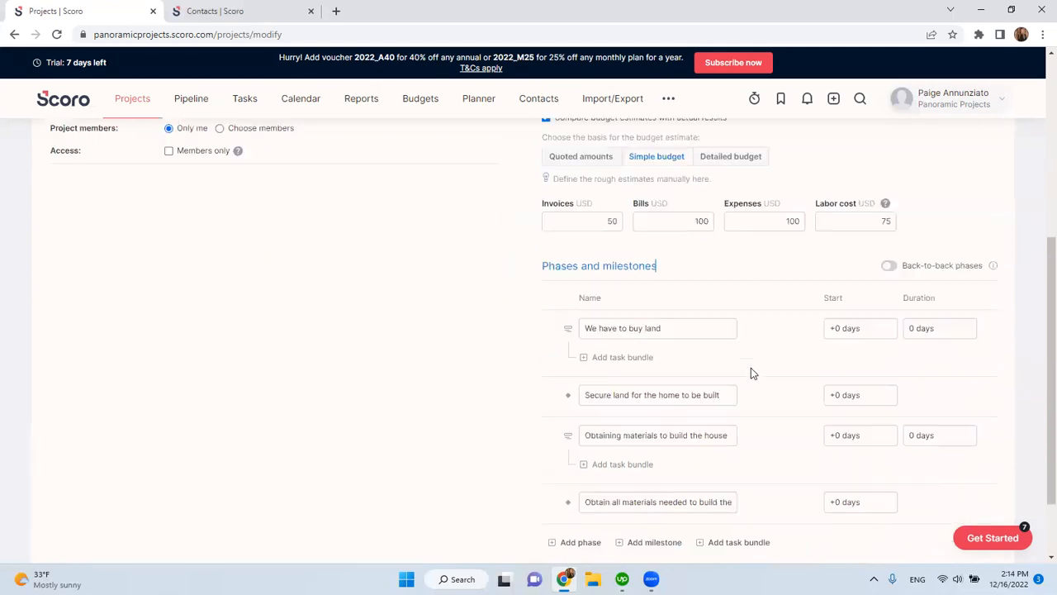
{"action": "scroll", "coordinate": [559, 376], "scroll_direction": "up", "scroll_amount": 5}
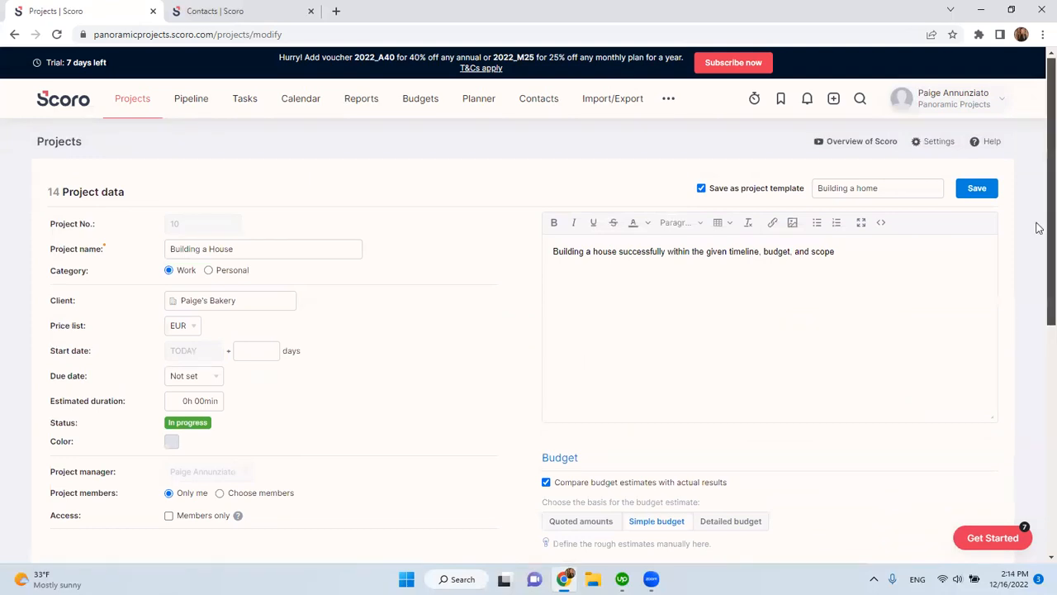
{"action": "left_click", "coordinate": [984, 190]}
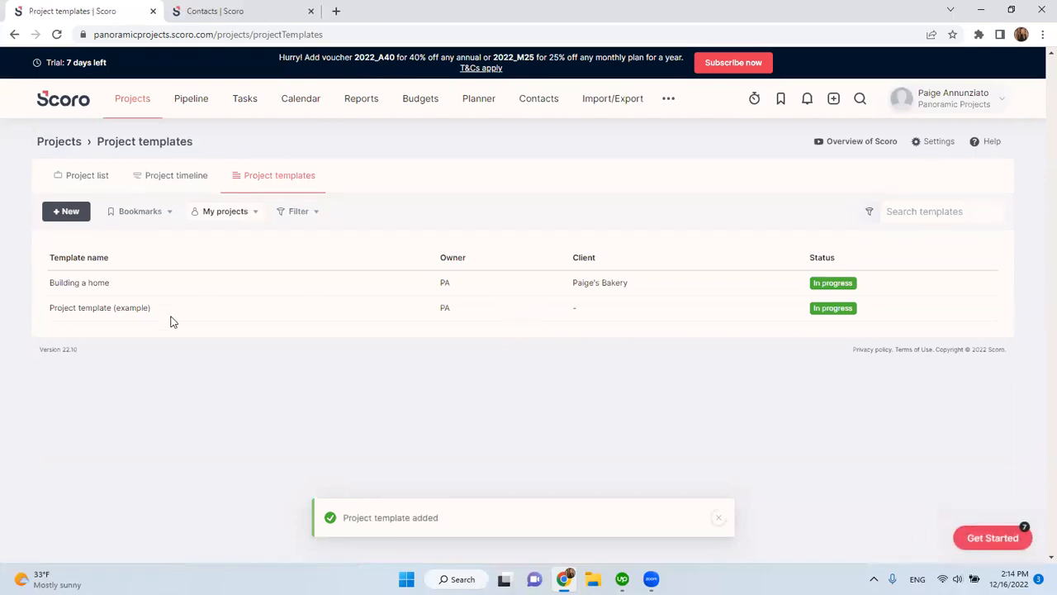
- Examine the Baking Cookies project's Gantt chart, budget and past activities, and view the list of budgets
{"action": "left_click", "coordinate": [131, 104]}
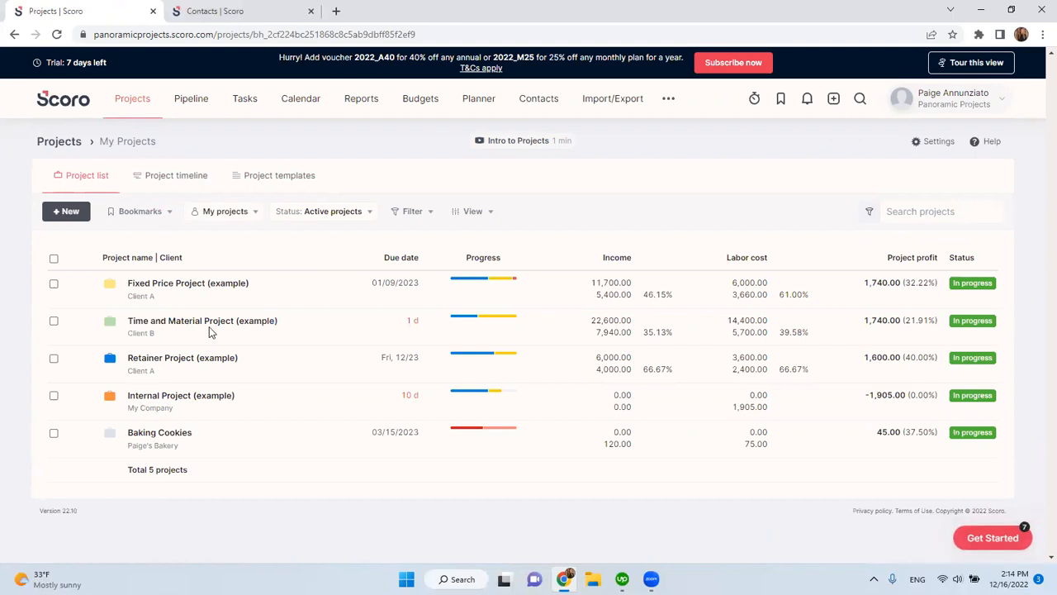
{"action": "left_click", "coordinate": [152, 437]}
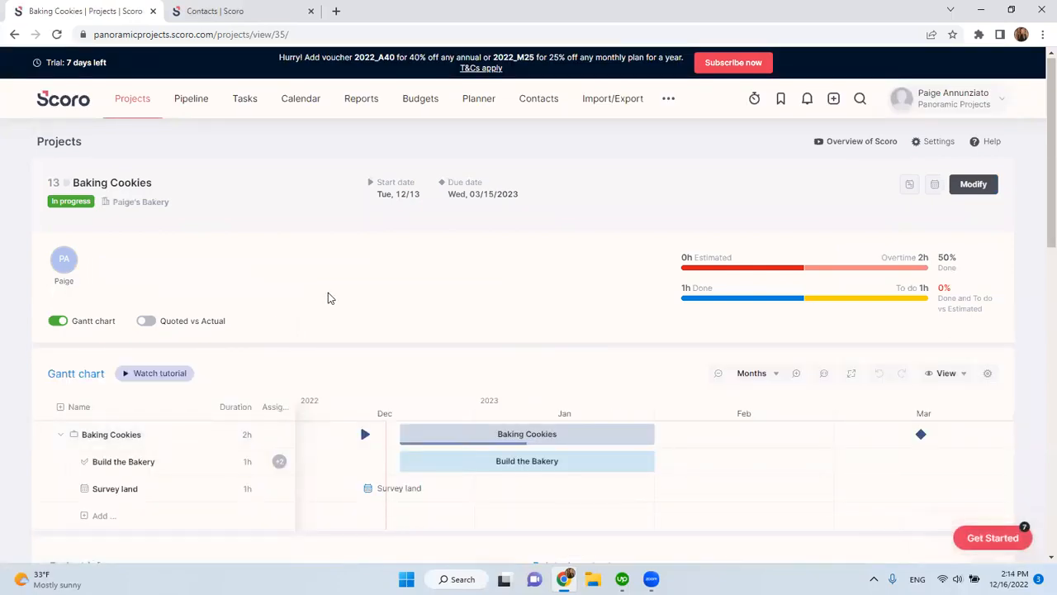
{"action": "scroll", "coordinate": [328, 294], "scroll_direction": "down", "scroll_amount": 3}
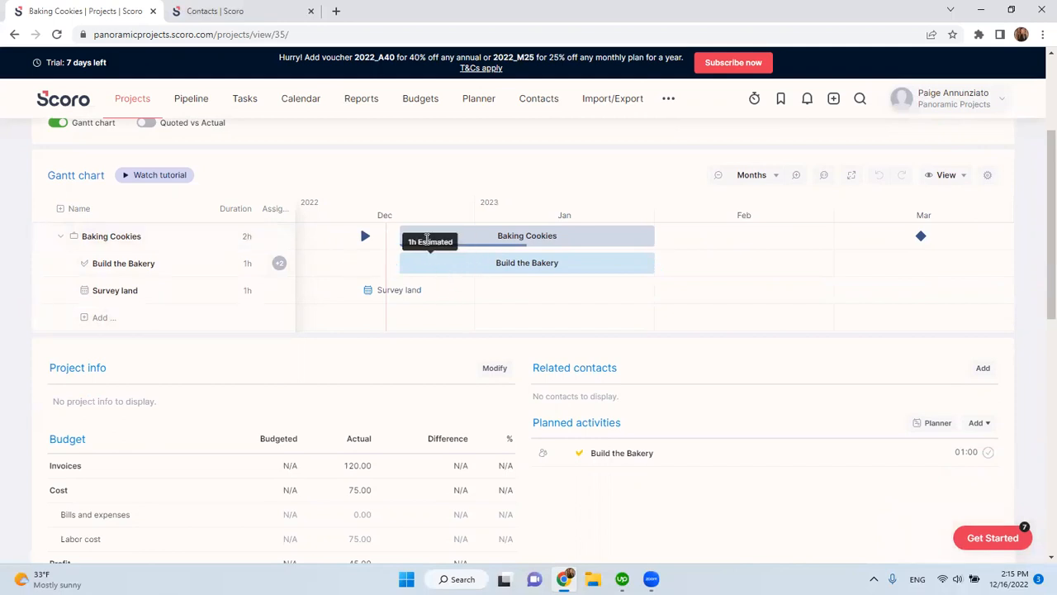
{"action": "scroll", "coordinate": [428, 238], "scroll_direction": "down", "scroll_amount": 2}
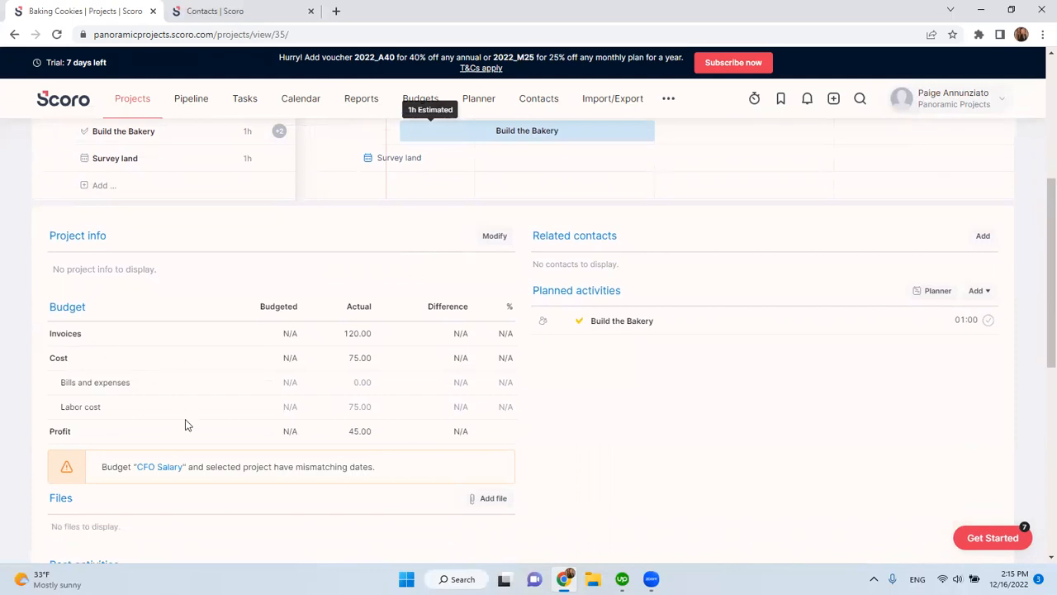
{"action": "scroll", "coordinate": [168, 388], "scroll_direction": "down", "scroll_amount": 1}
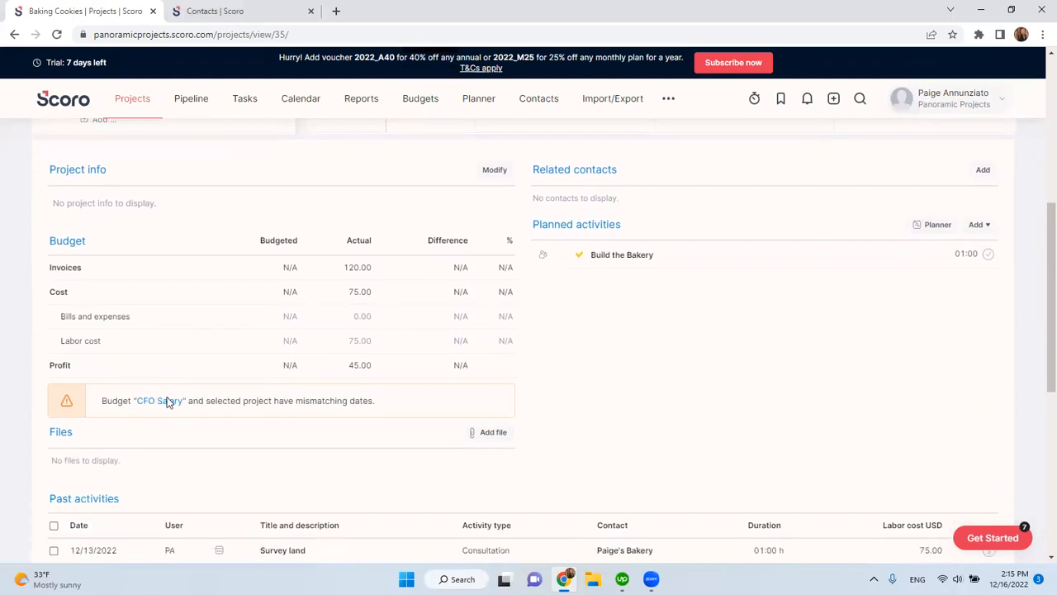
{"action": "scroll", "coordinate": [236, 302], "scroll_direction": "down", "scroll_amount": 2}
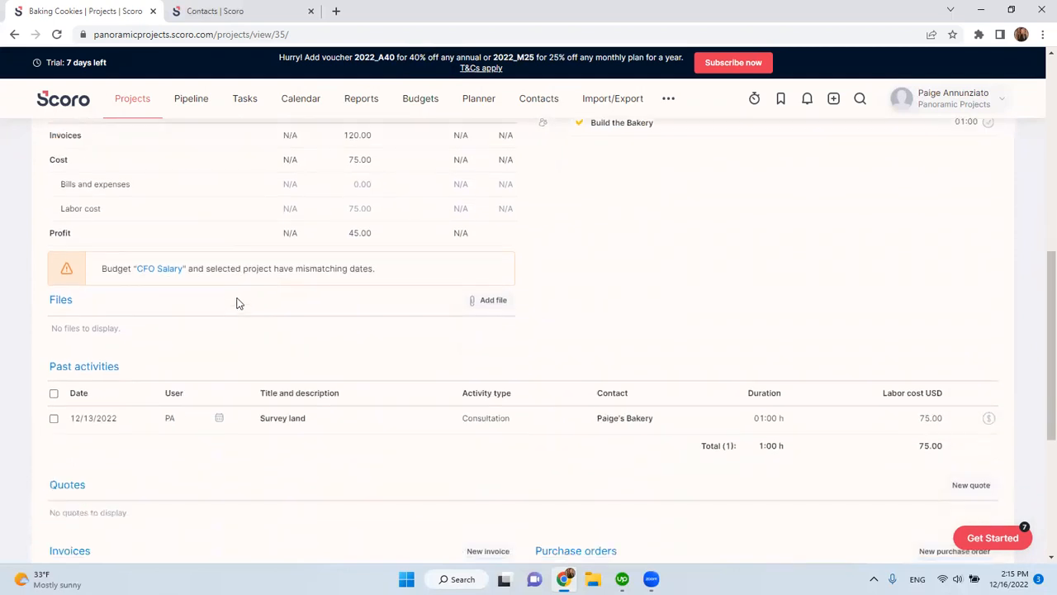
{"action": "scroll", "coordinate": [196, 344], "scroll_direction": "up", "scroll_amount": 6}
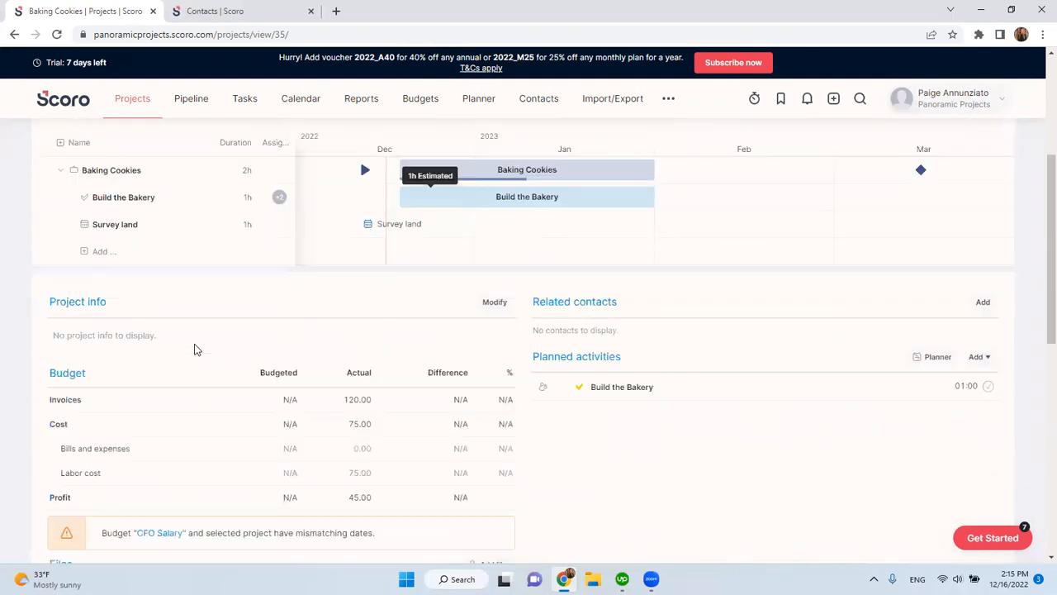
{"action": "scroll", "coordinate": [196, 348], "scroll_direction": "up", "scroll_amount": 1}
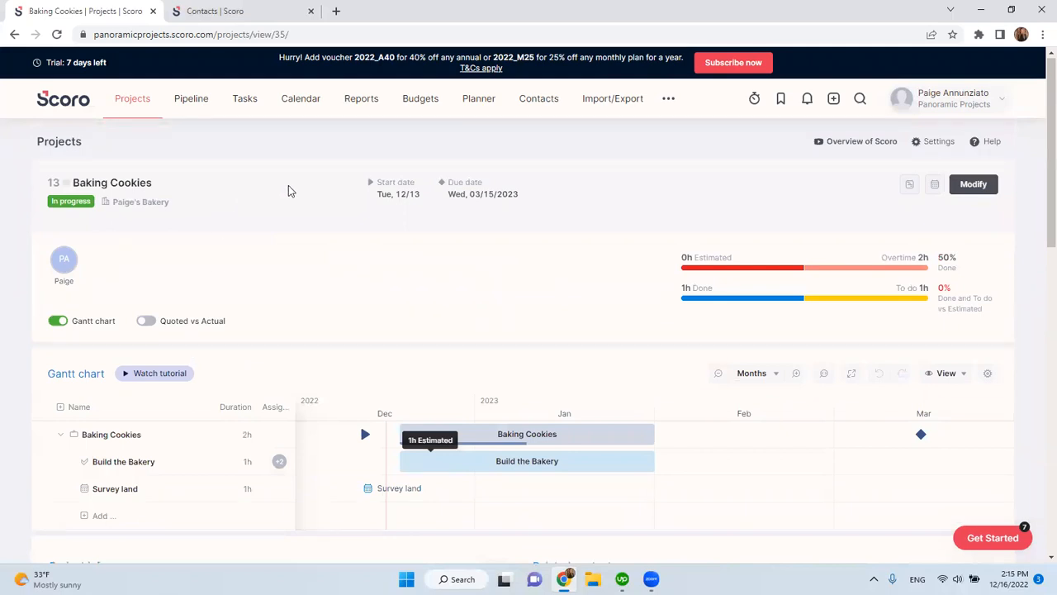
{"action": "left_click", "coordinate": [419, 109]}
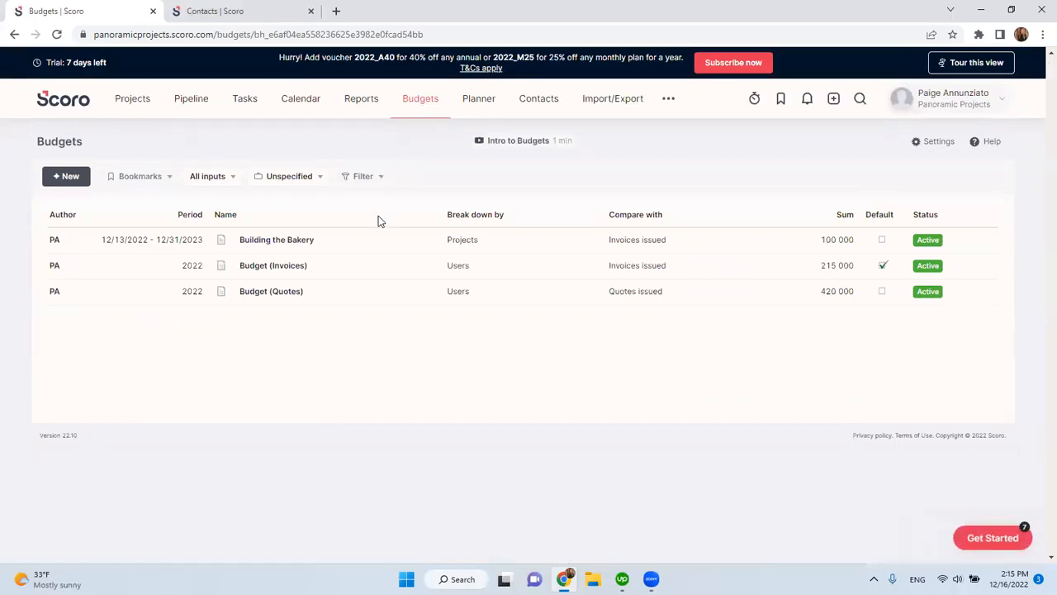
- Open the "Building a home" project template for editing
{"action": "left_click", "coordinate": [126, 101]}
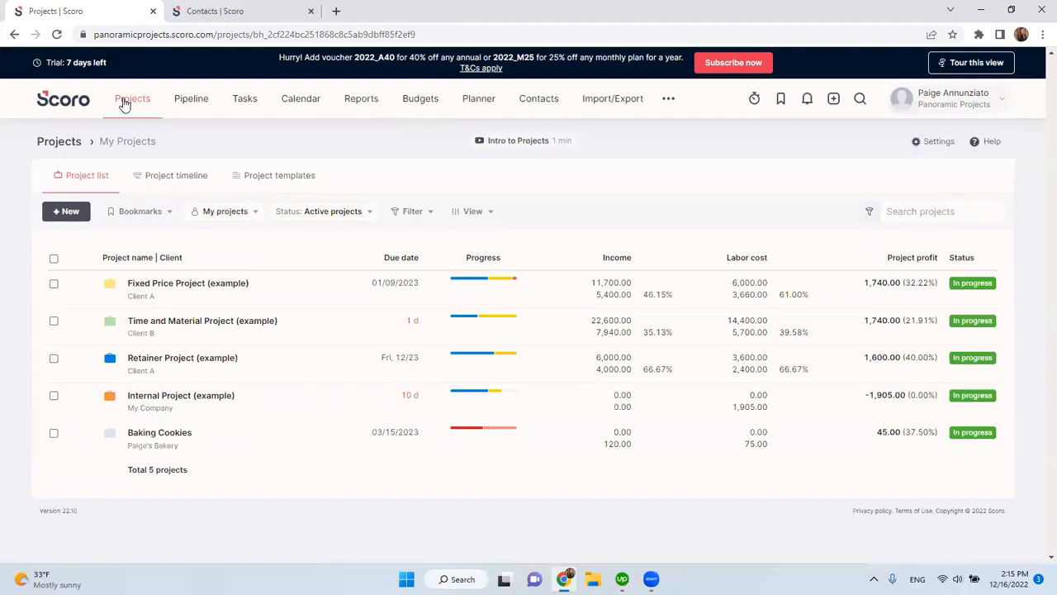
{"action": "left_click", "coordinate": [271, 180]}
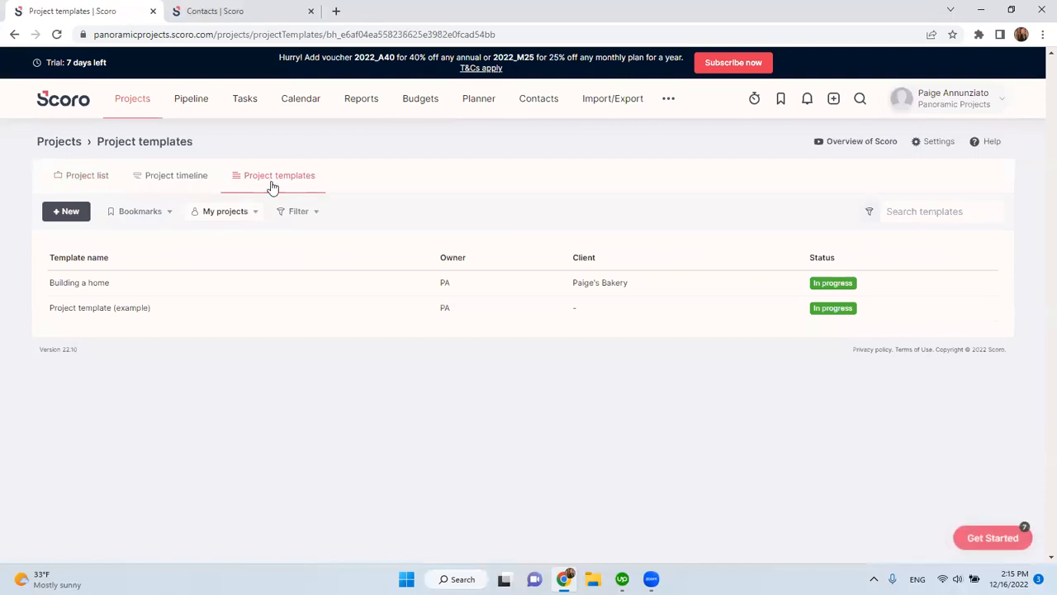
{"action": "left_click", "coordinate": [90, 285]}
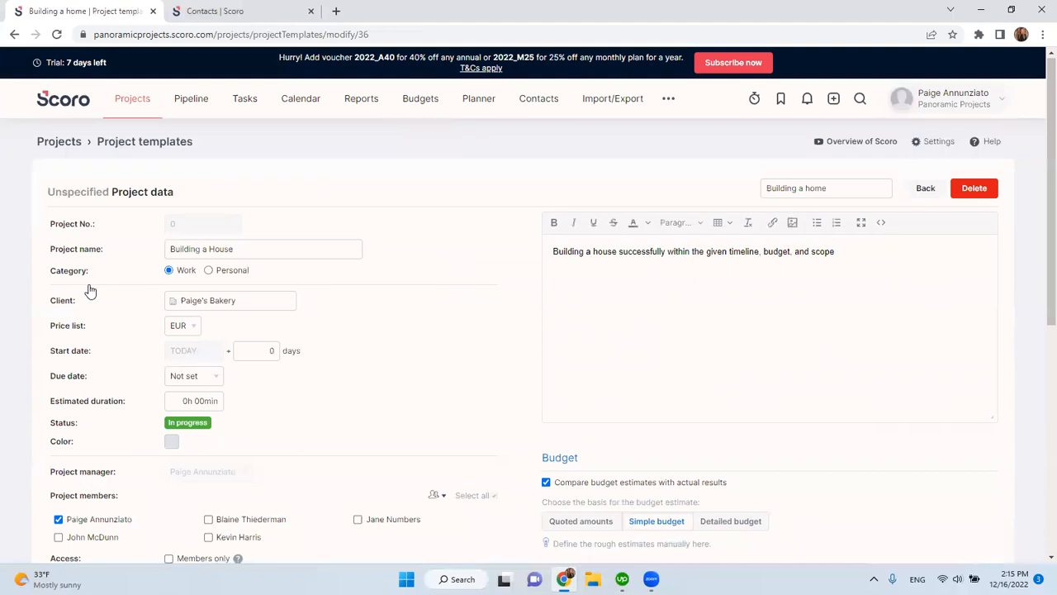
- Replace the client of the "Building a home" template with Client C
{"action": "scroll", "coordinate": [90, 291], "scroll_direction": "down", "scroll_amount": 1}
{"action": "left_click", "coordinate": [268, 239]}
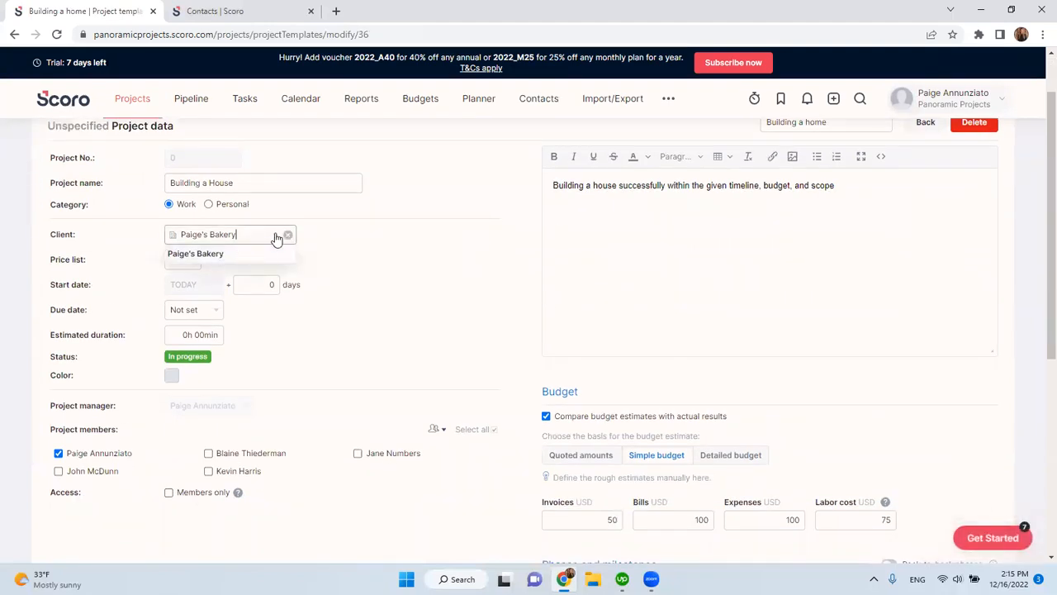
{"action": "left_click", "coordinate": [287, 235]}
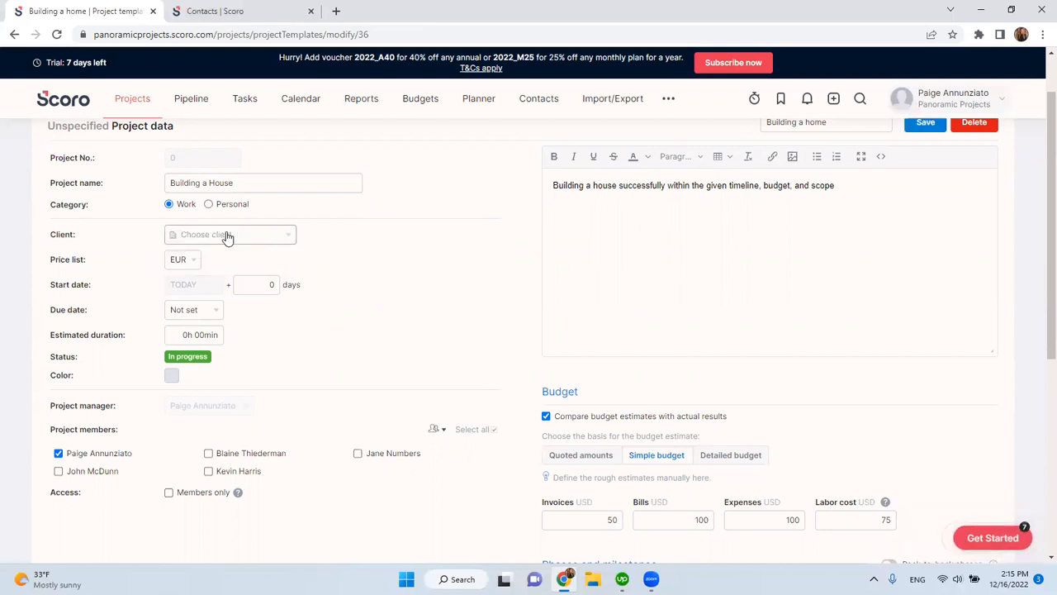
{"action": "left_click", "coordinate": [286, 239]}
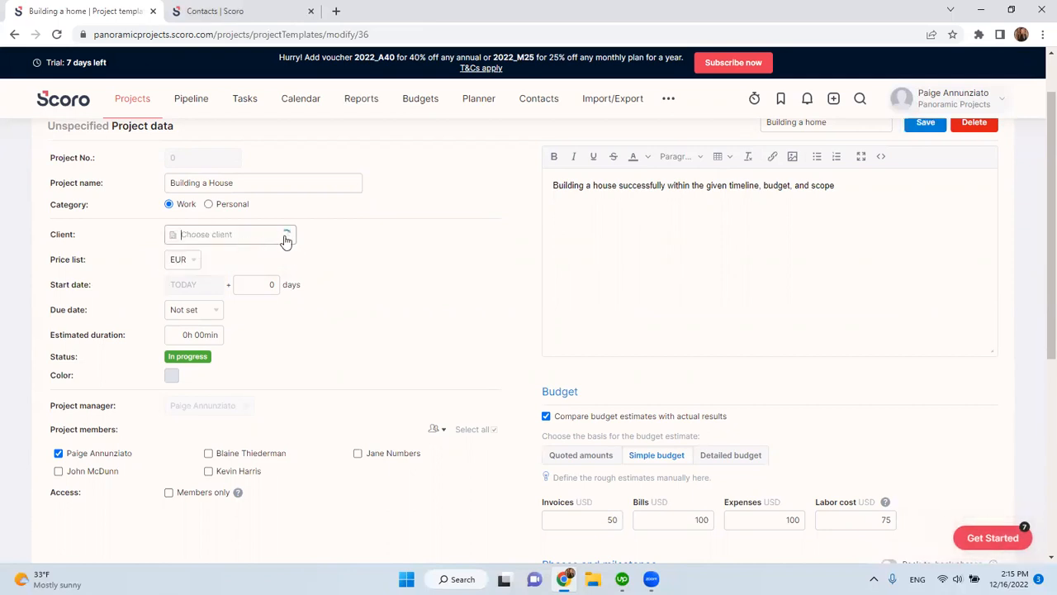
{"action": "left_click", "coordinate": [332, 272]}
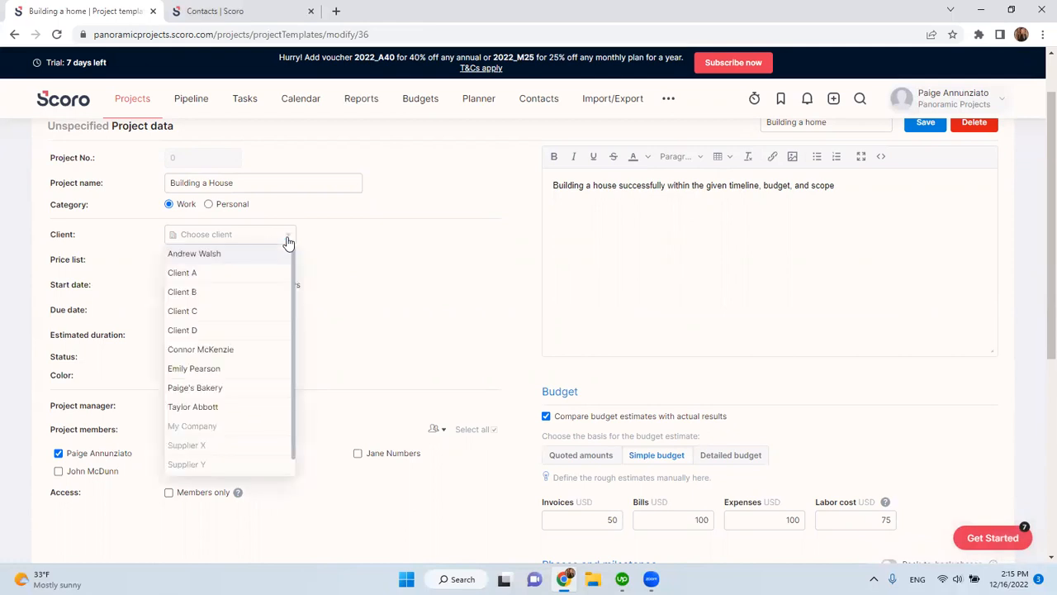
{"action": "scroll", "coordinate": [207, 413], "scroll_direction": "down", "scroll_amount": 2}
{"action": "scroll", "coordinate": [212, 412], "scroll_direction": "down", "scroll_amount": 3}
{"action": "scroll", "coordinate": [211, 411], "scroll_direction": "up", "scroll_amount": 4}
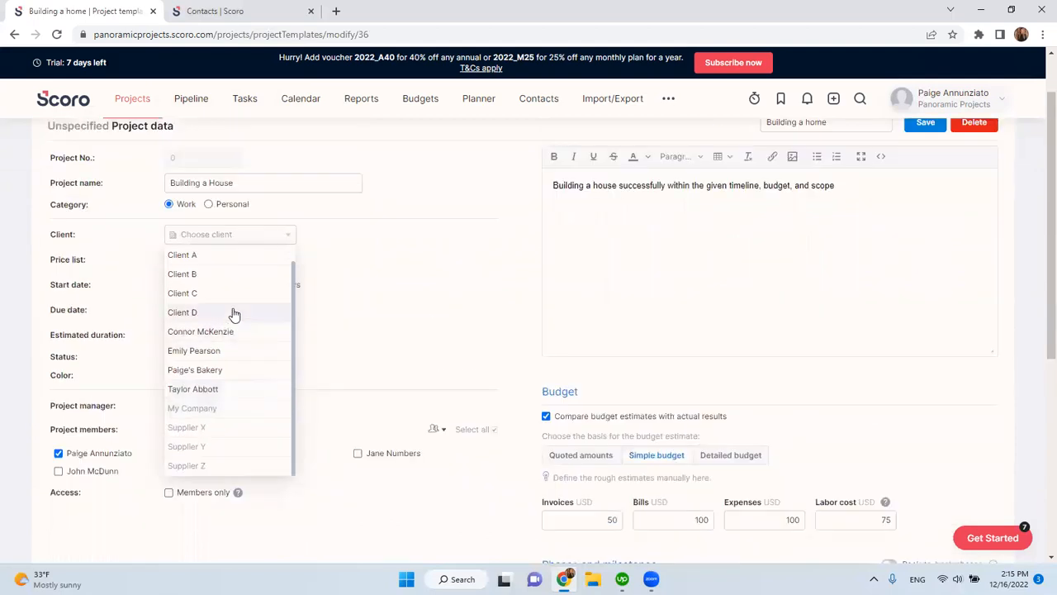
{"action": "left_click", "coordinate": [208, 293]}
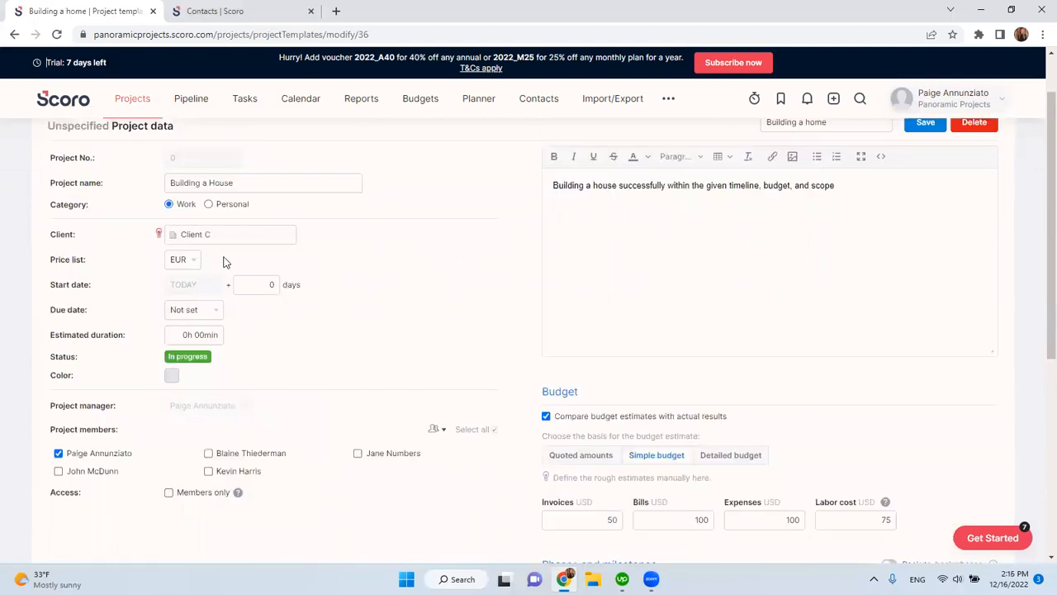
{"action": "mouse_move", "coordinate": [163, 233]}
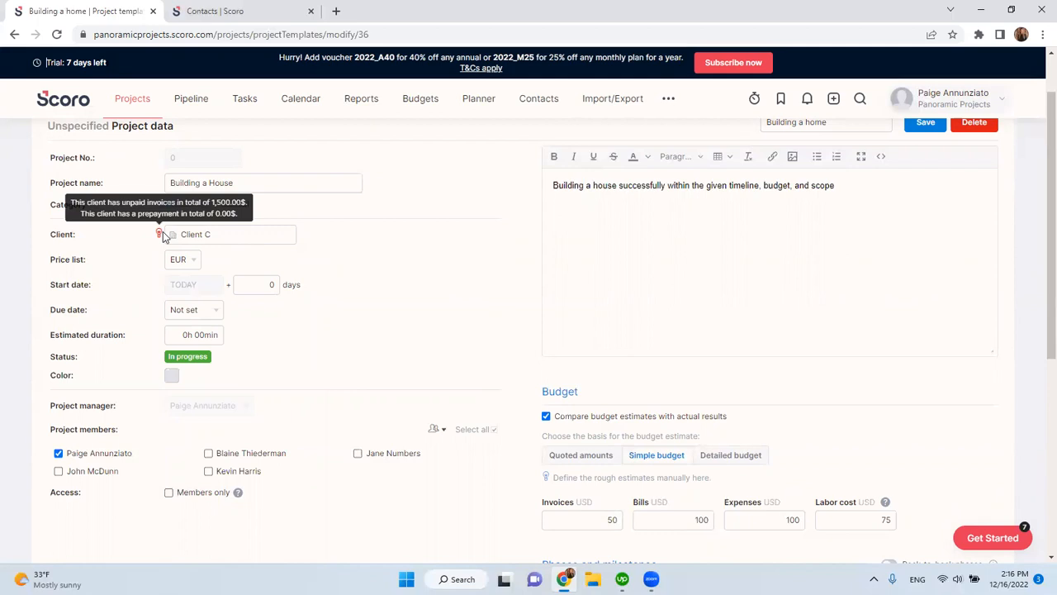
{"action": "scroll", "coordinate": [165, 252], "scroll_direction": "up", "scroll_amount": 1}
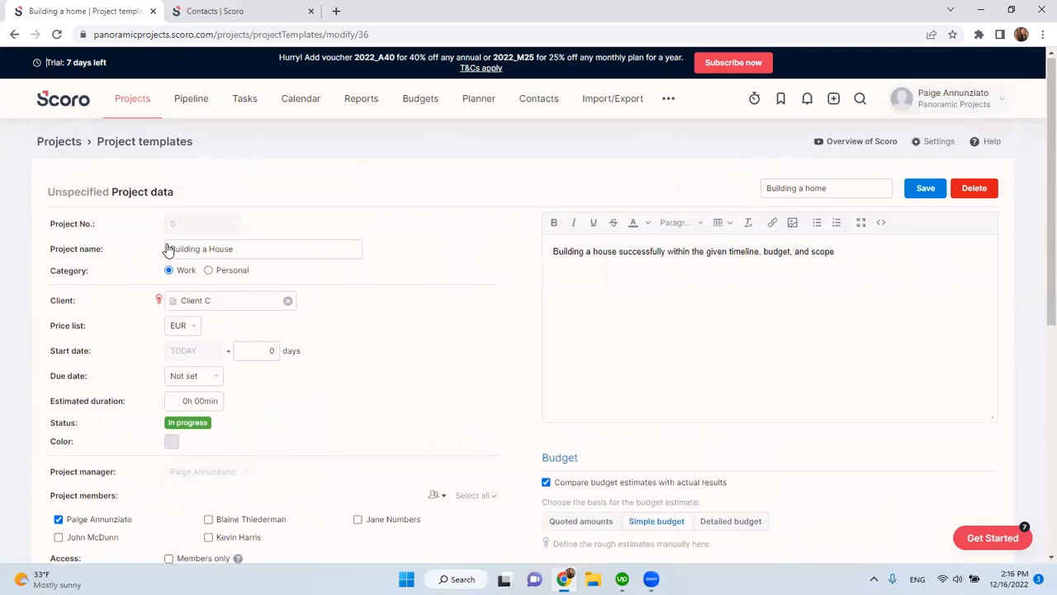
- Create a new person contact with the first name "New home buyer" and save it
{"action": "left_click", "coordinate": [539, 100]}
{"action": "left_click", "coordinate": [588, 109]}
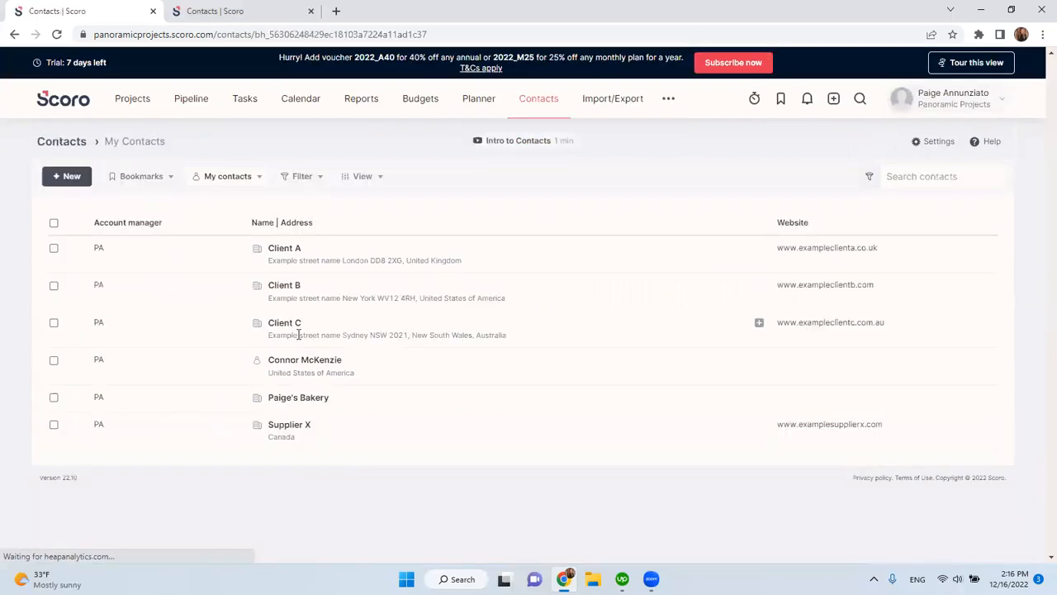
{"action": "left_click", "coordinate": [69, 178]}
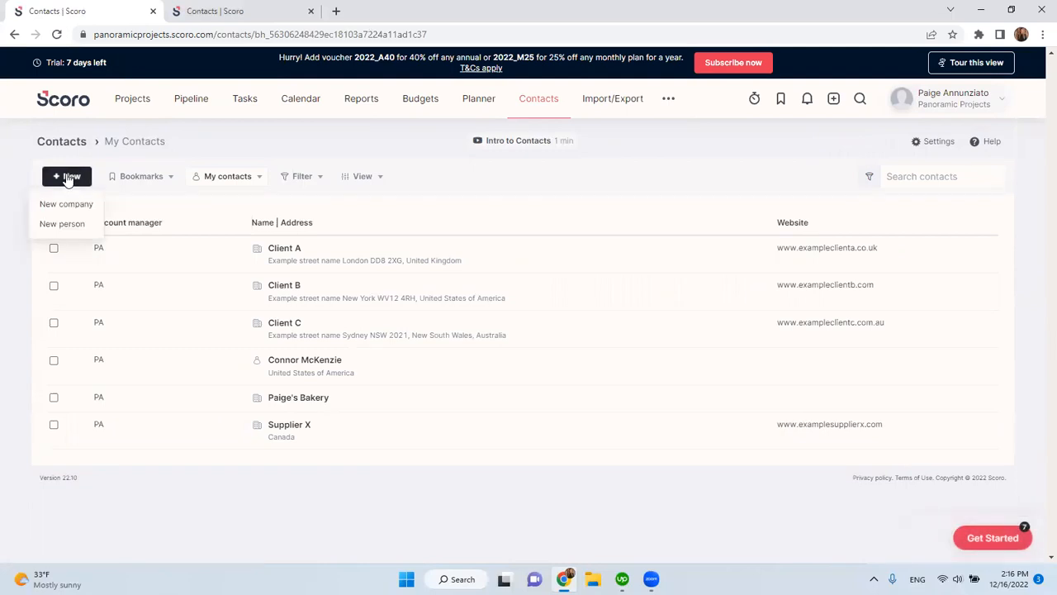
{"action": "left_click", "coordinate": [62, 224]}
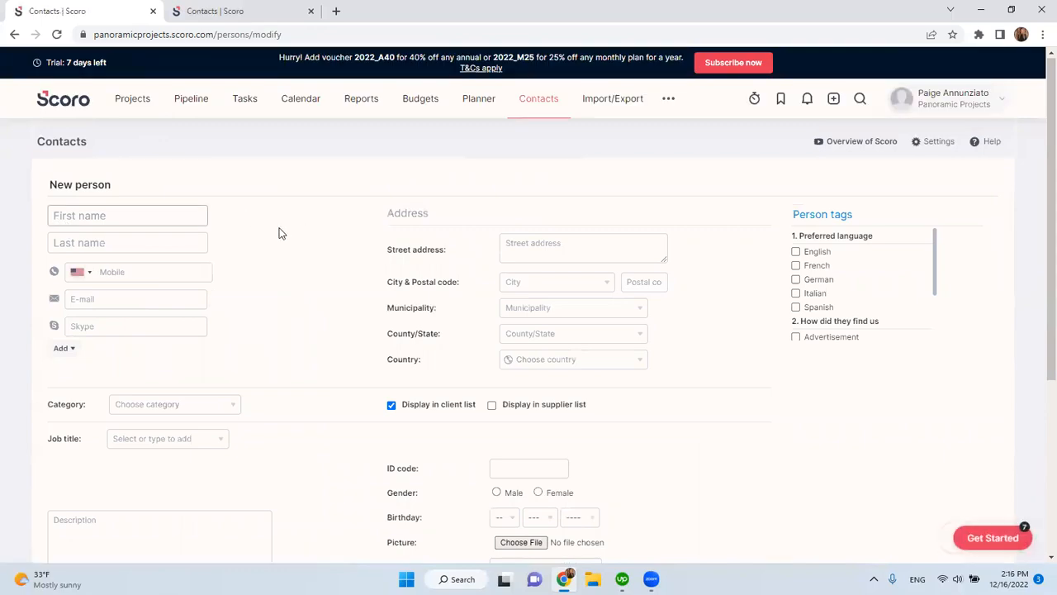
{"action": "type", "text": "New home buyer"}
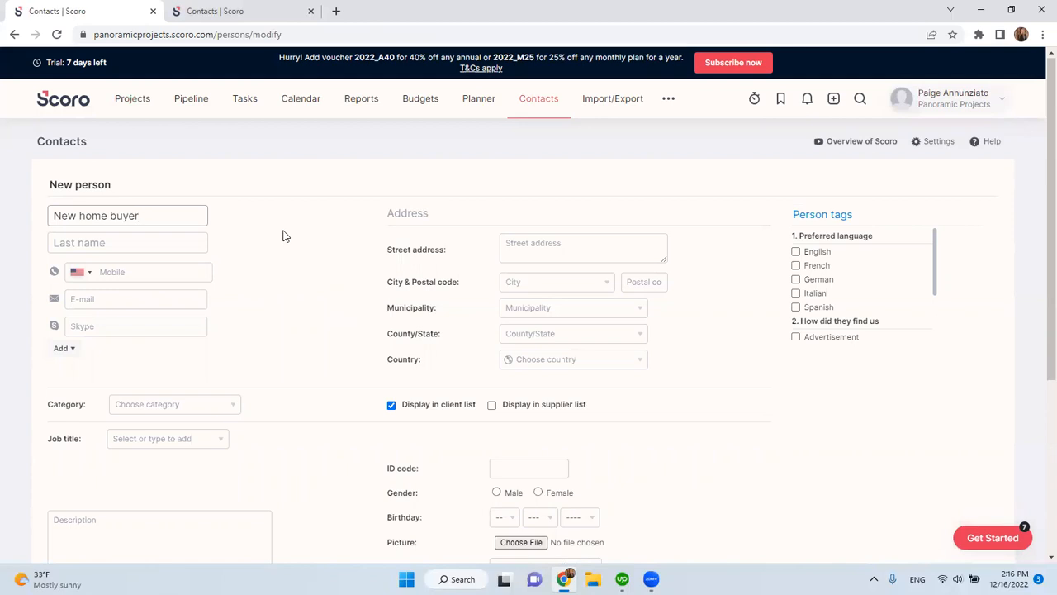
{"action": "left_click", "coordinate": [283, 255]}
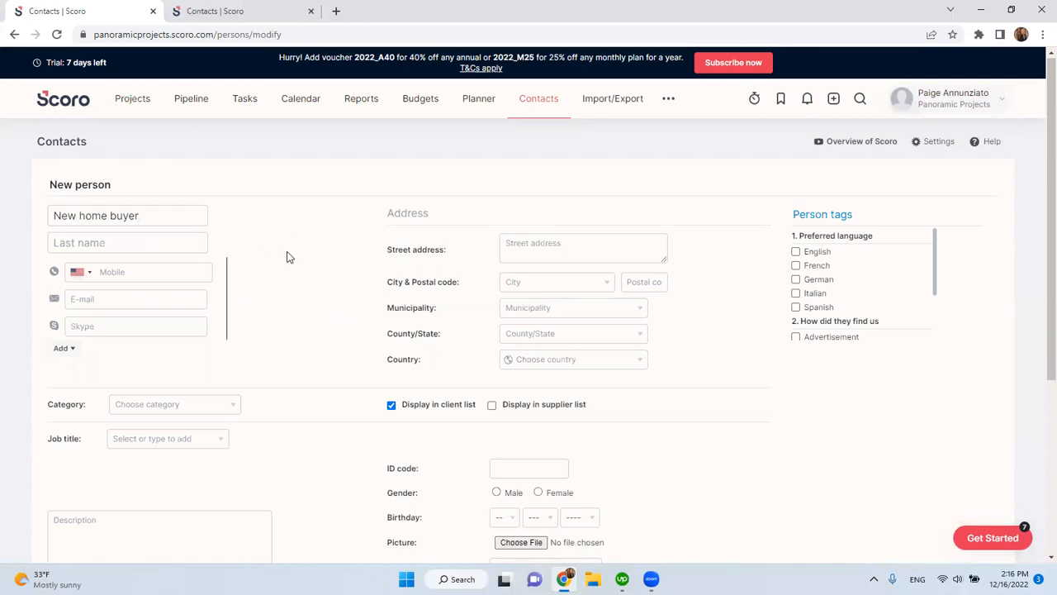
{"action": "scroll", "coordinate": [689, 196], "scroll_direction": "down", "scroll_amount": 4}
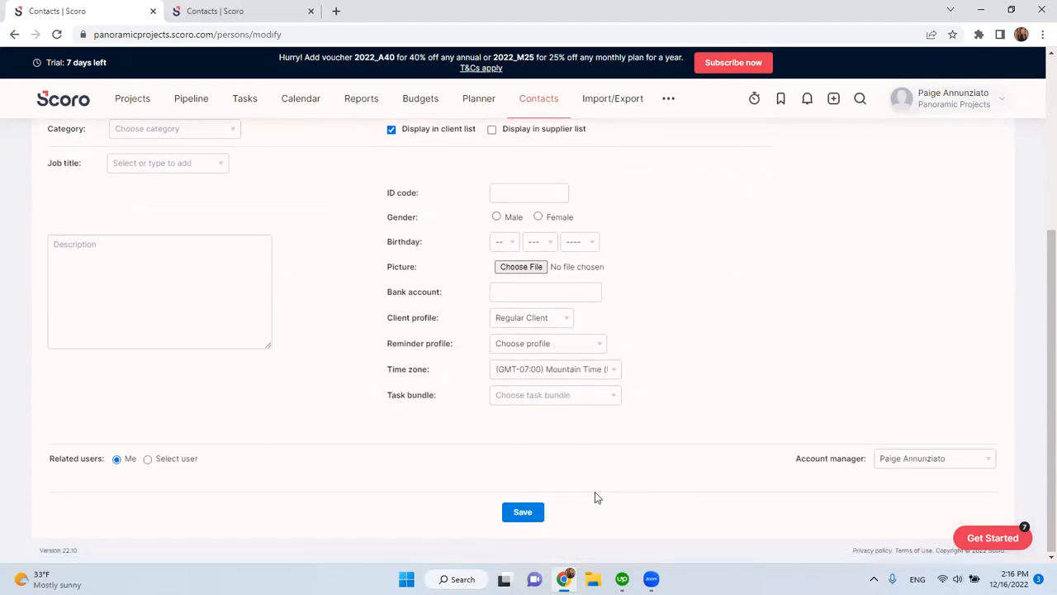
{"action": "left_click", "coordinate": [522, 520]}
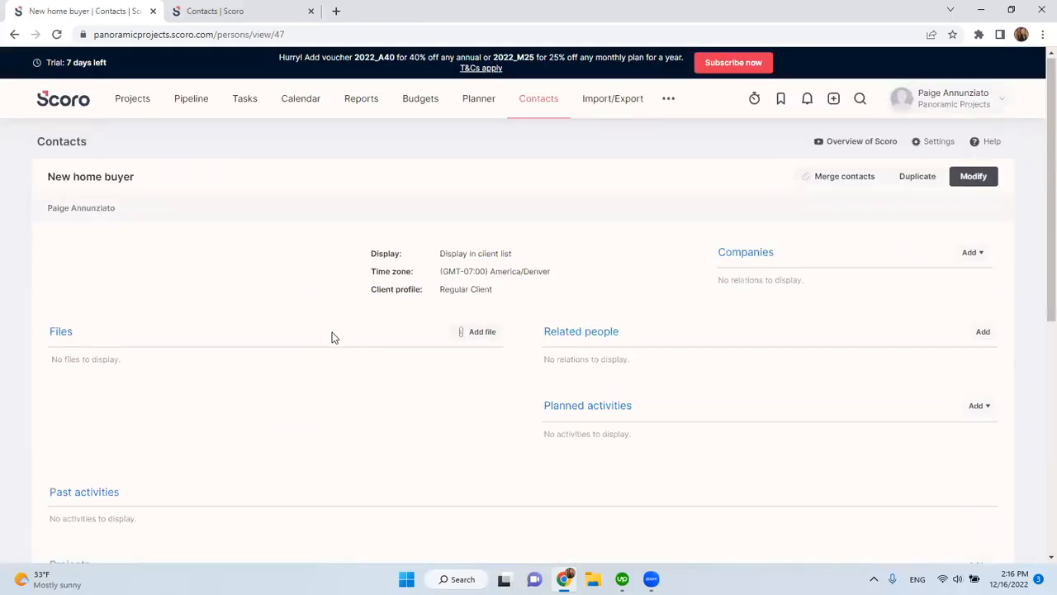
- Replace the client of the "Building a home" project template with "New home buyer" and save the template
{"action": "left_click", "coordinate": [126, 99]}
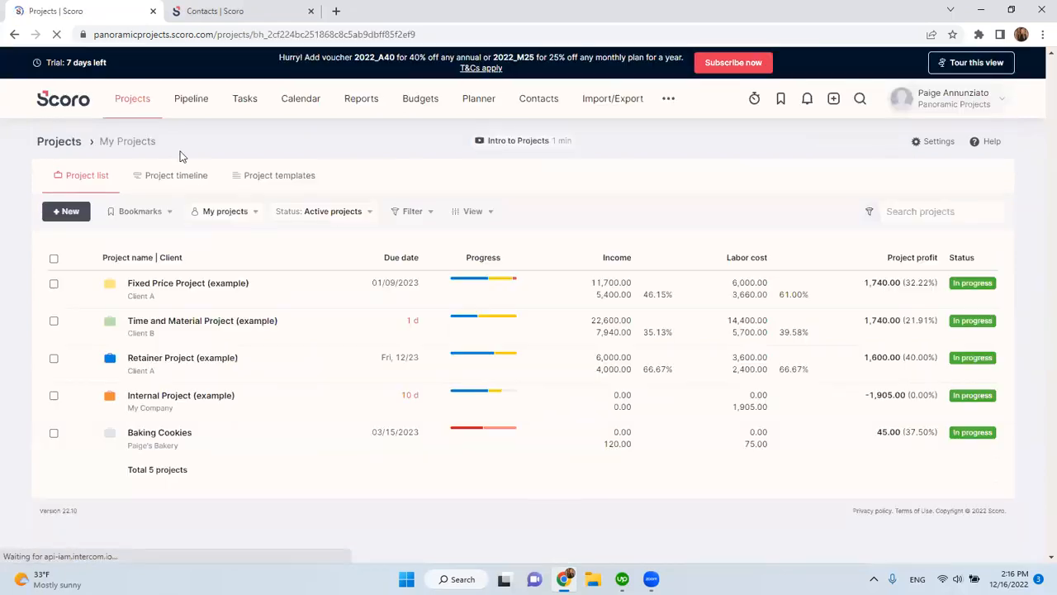
{"action": "left_click", "coordinate": [293, 176]}
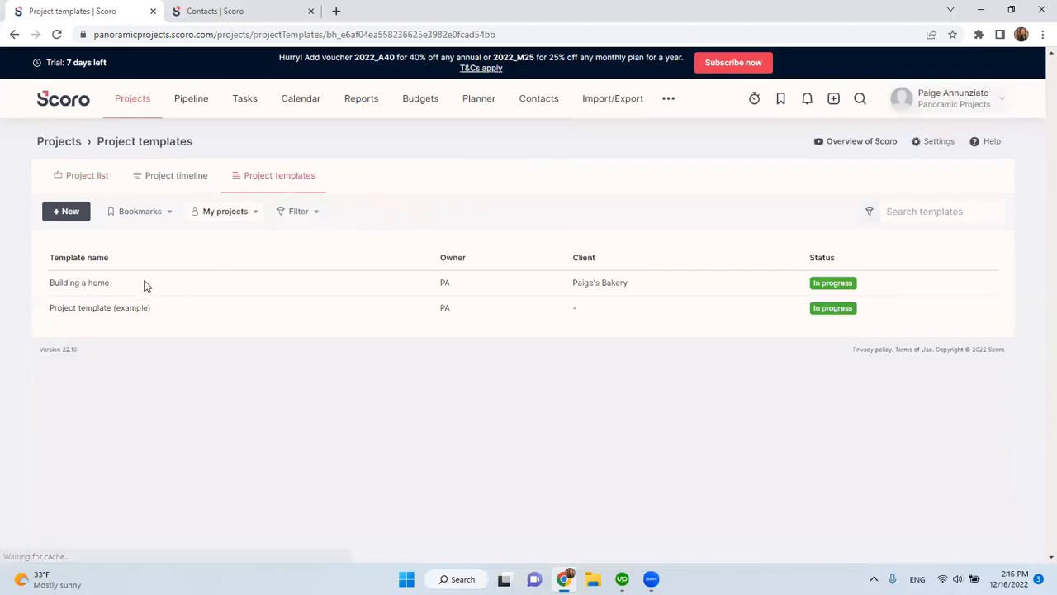
{"action": "left_click", "coordinate": [80, 289]}
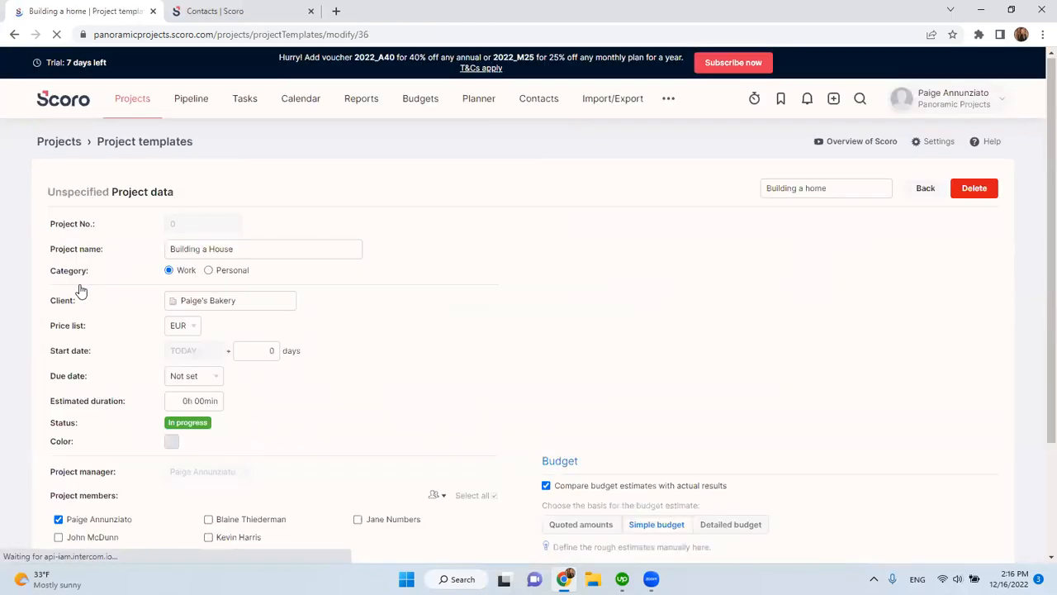
{"action": "left_click", "coordinate": [285, 303]}
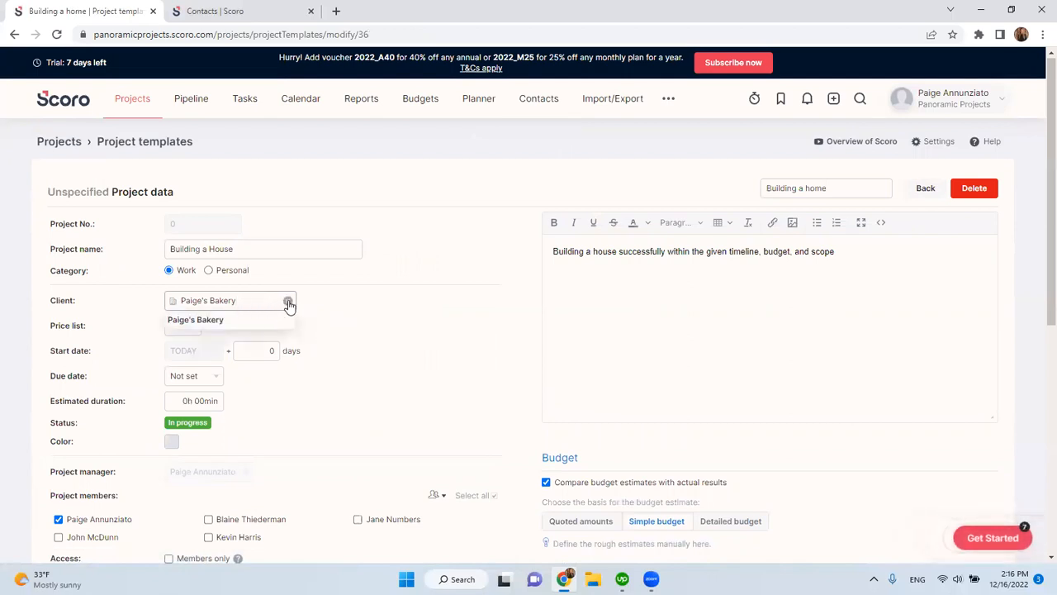
{"action": "left_click", "coordinate": [288, 301]}
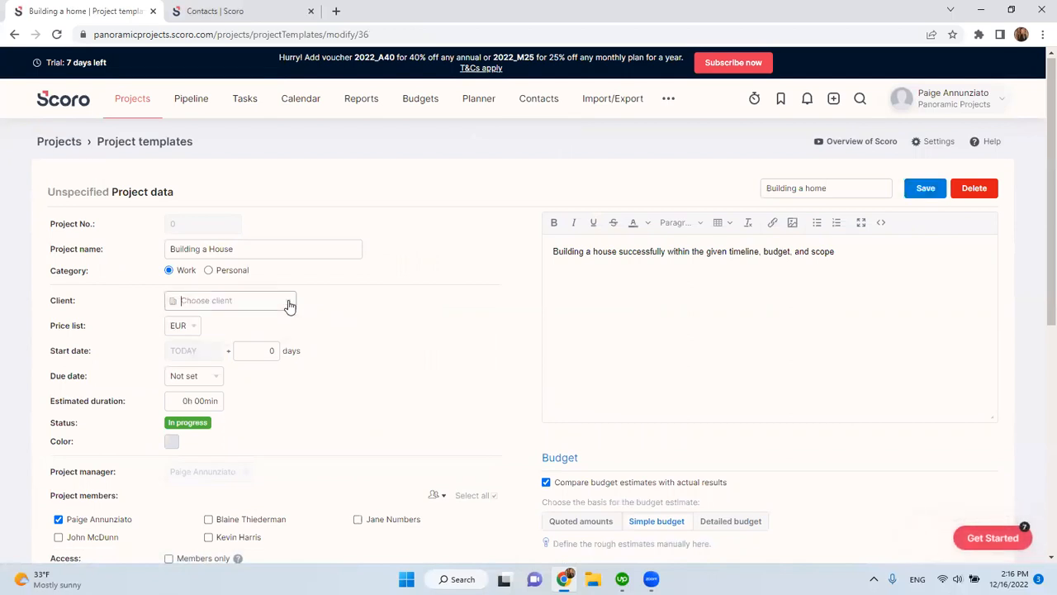
{"action": "left_click", "coordinate": [217, 308]}
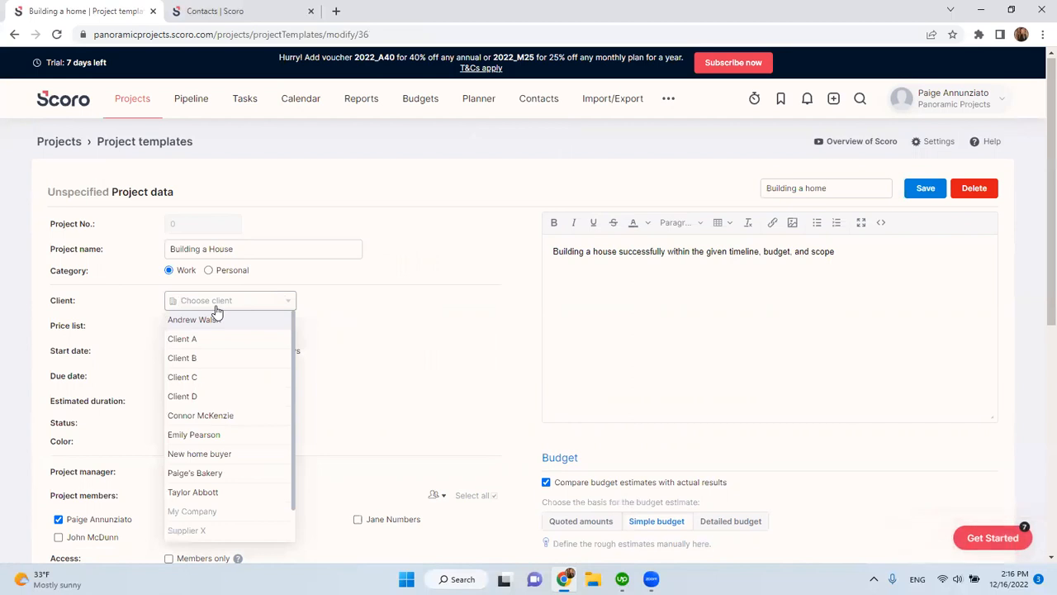
{"action": "left_click", "coordinate": [213, 457]}
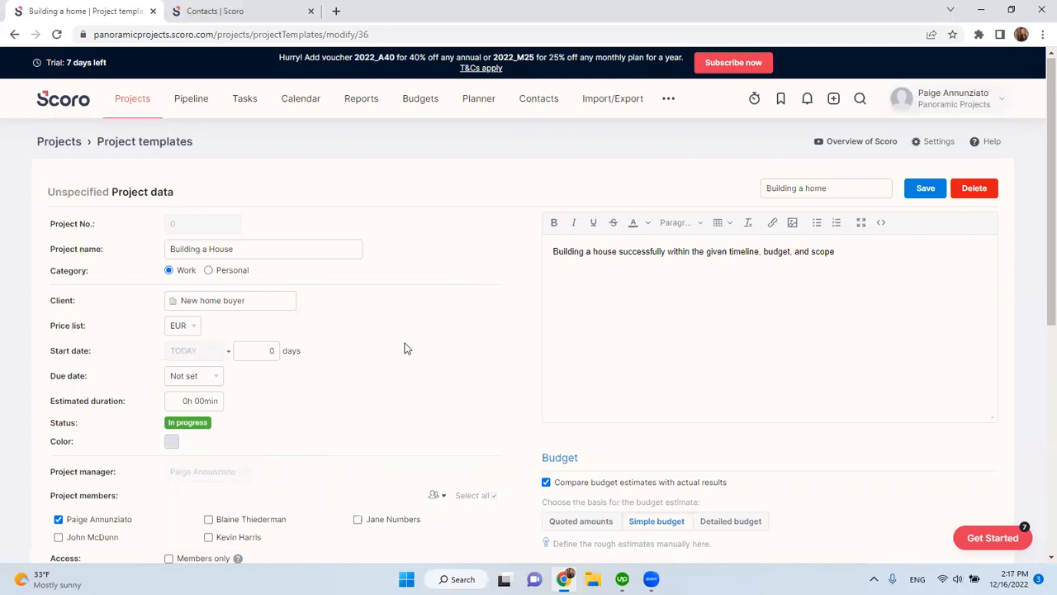
{"action": "scroll", "coordinate": [405, 348], "scroll_direction": "down", "scroll_amount": 2}
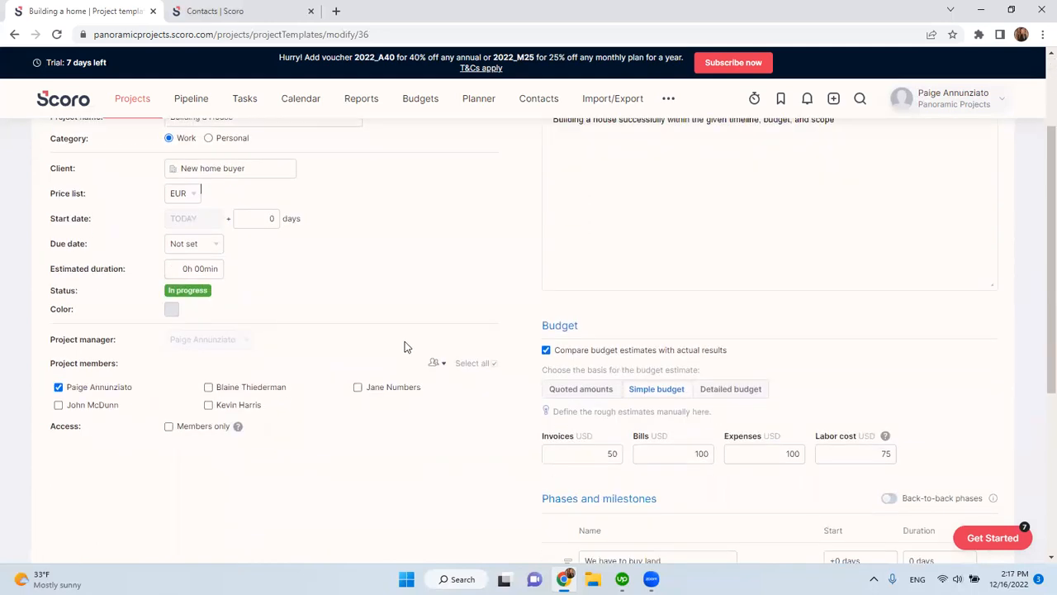
{"action": "scroll", "coordinate": [453, 438], "scroll_direction": "down", "scroll_amount": 4}
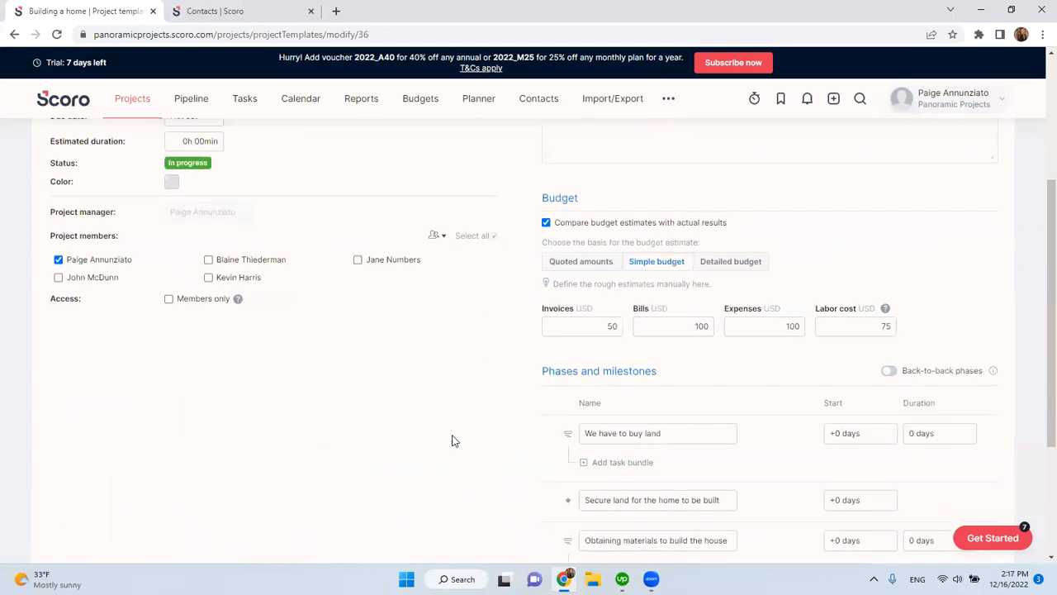
{"action": "left_click", "coordinate": [516, 513]}
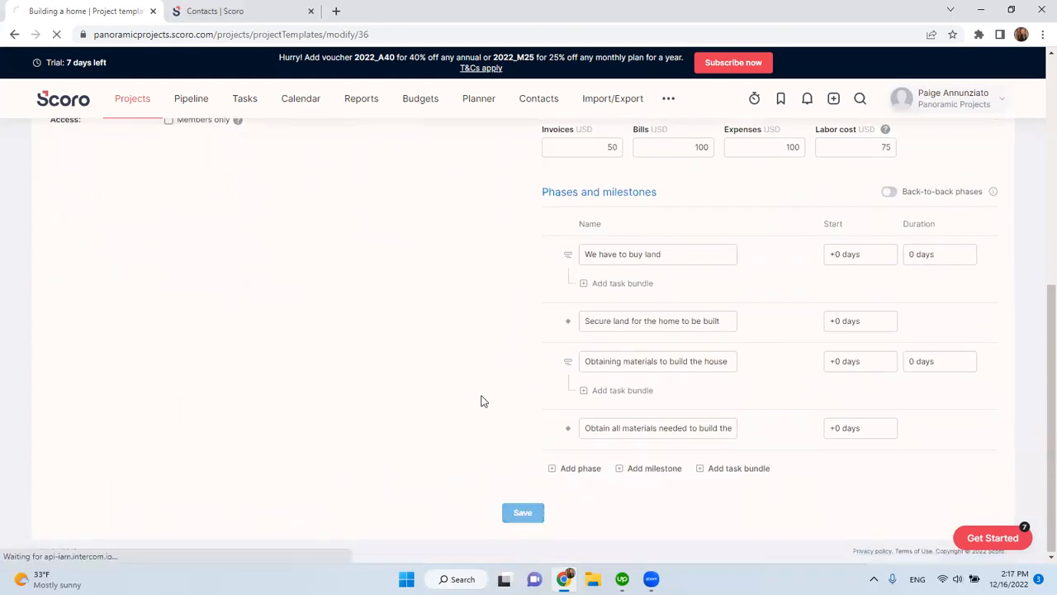